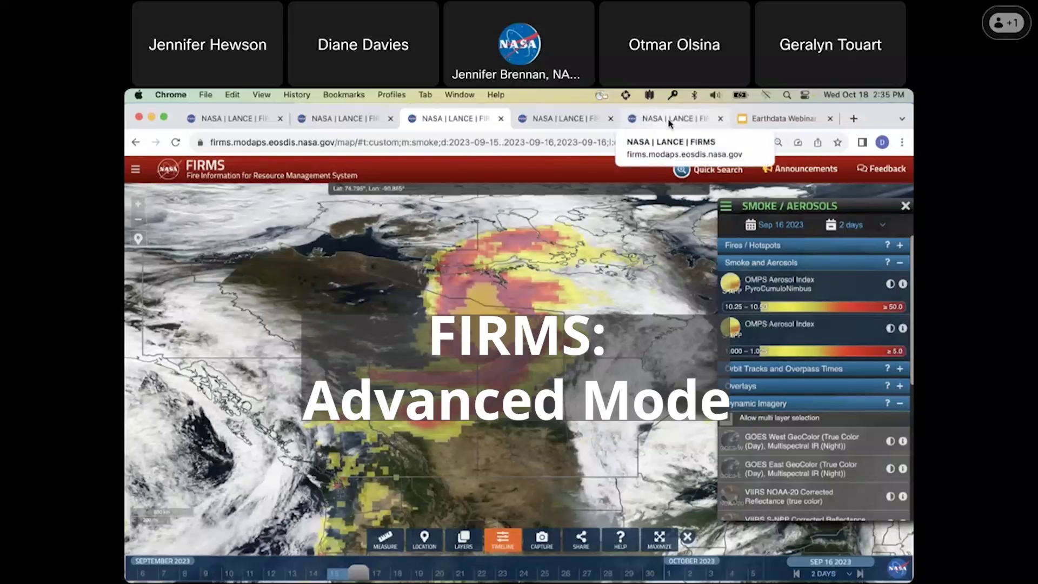
- In the Advanced Mode map, set the fire display to Custom and show the VIIRS NOAA-20 and VIIRS Suomi NPP hotspots
click(669, 123)
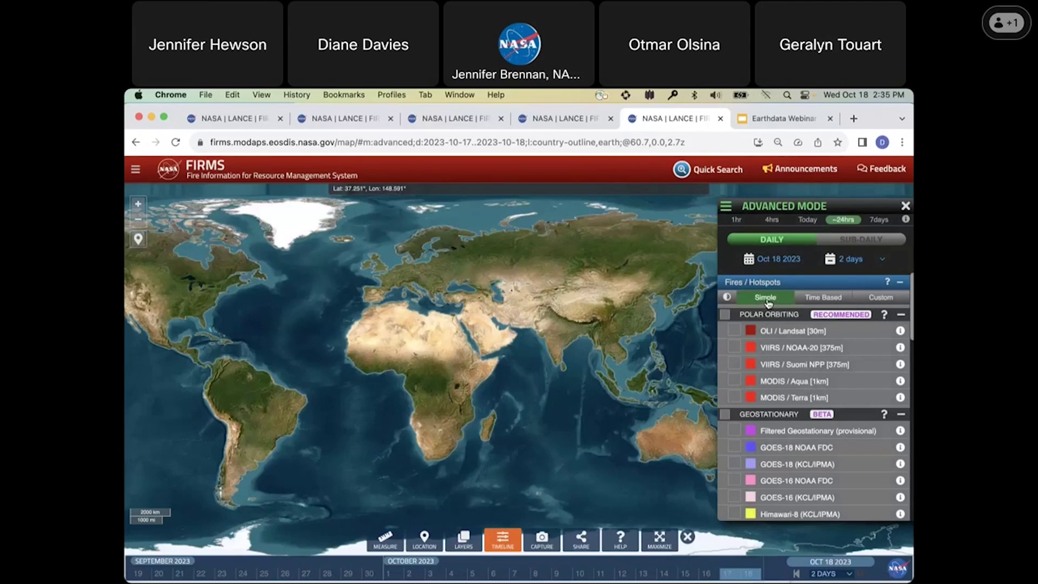
click(835, 302)
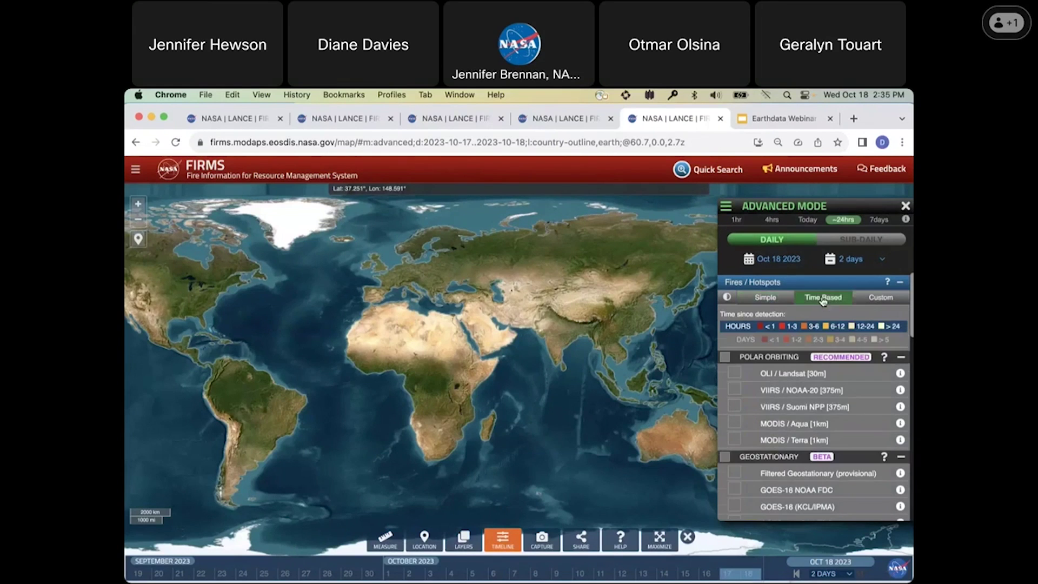
click(878, 301)
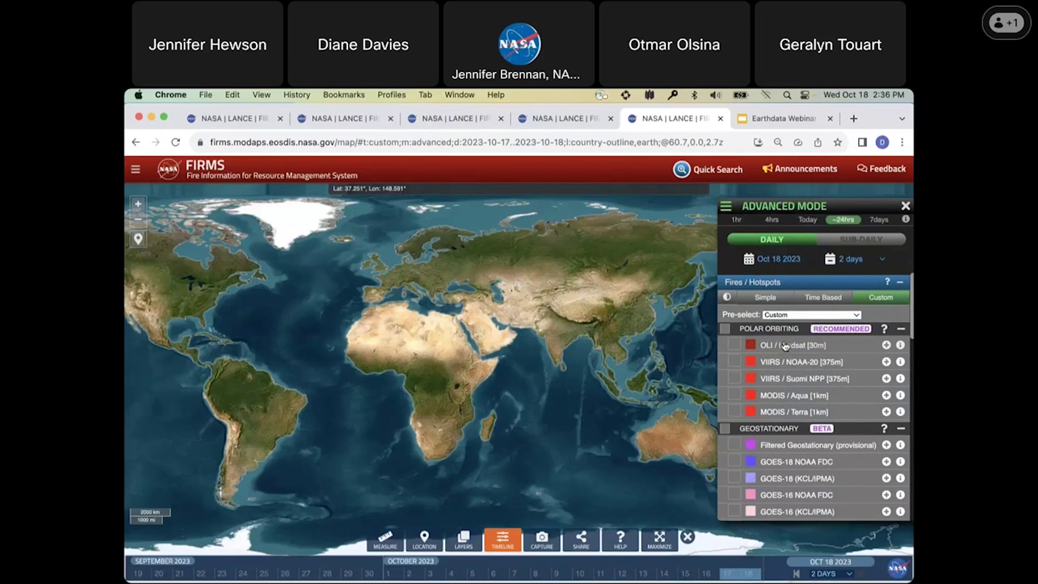
click(737, 361)
click(737, 379)
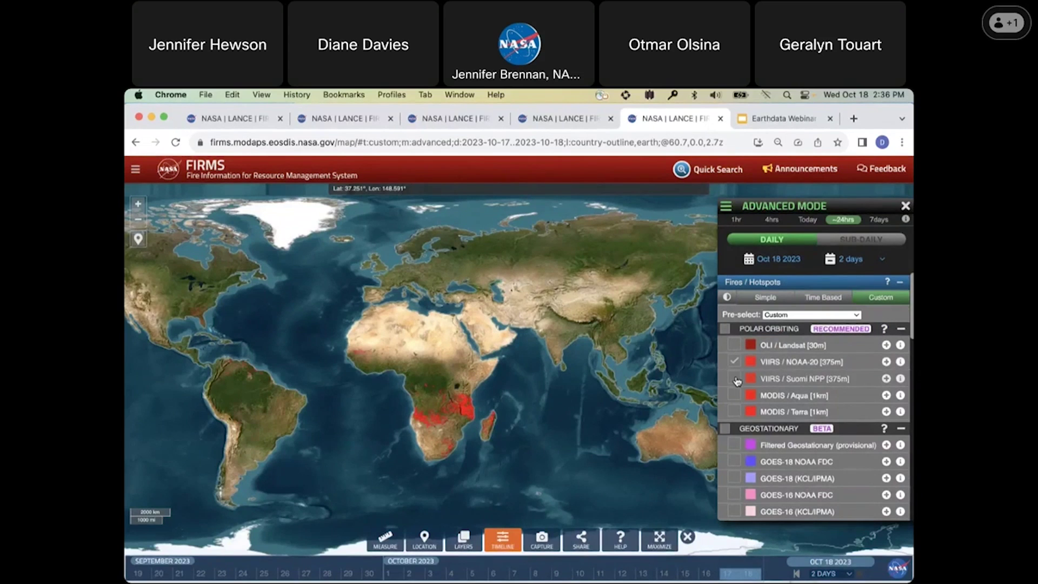
click(751, 379)
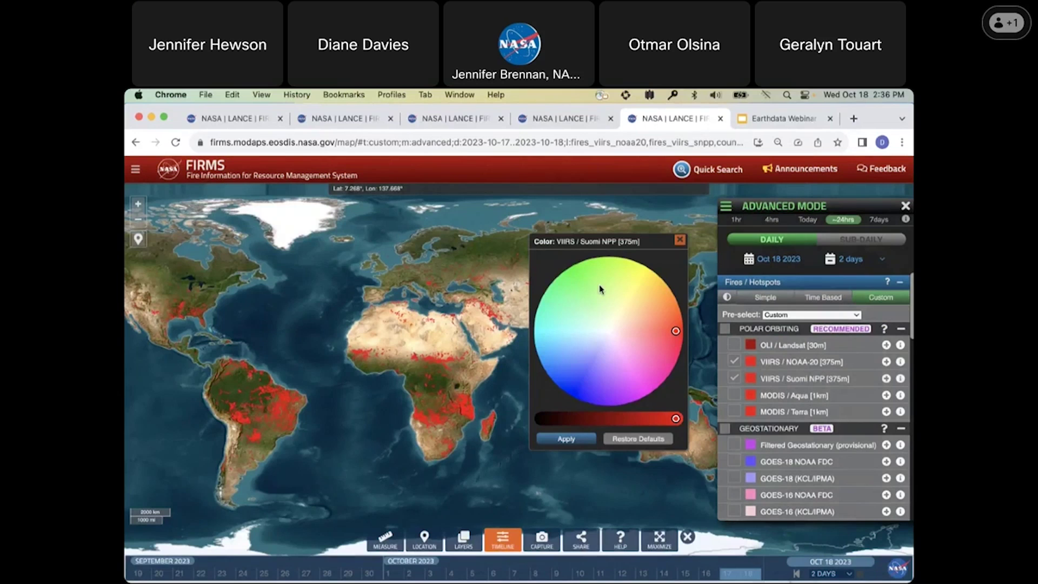
click(680, 241)
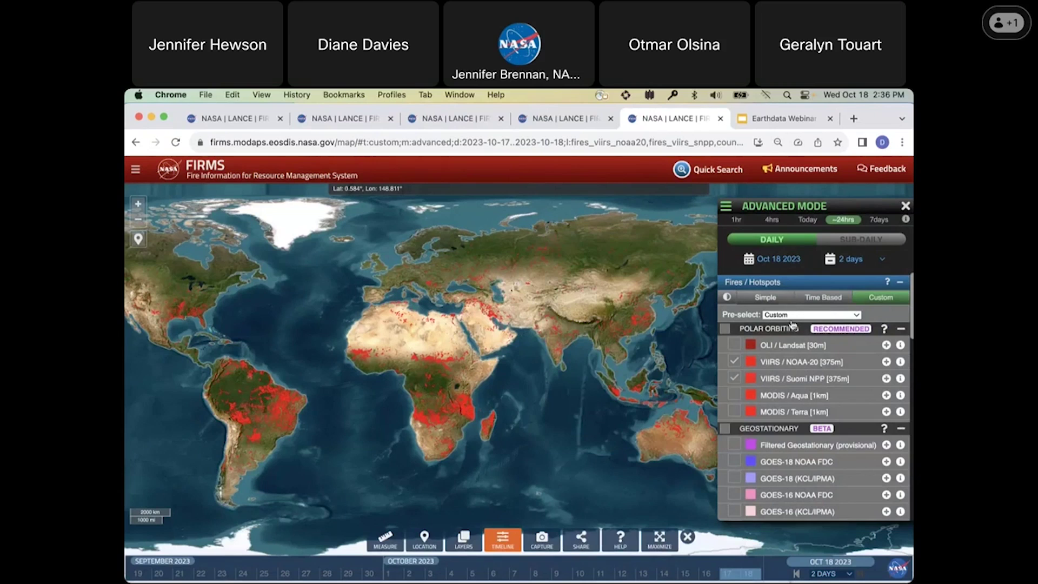
- Symbolize the hotspots with the FRP preset and examine them over northern Australia
click(858, 317)
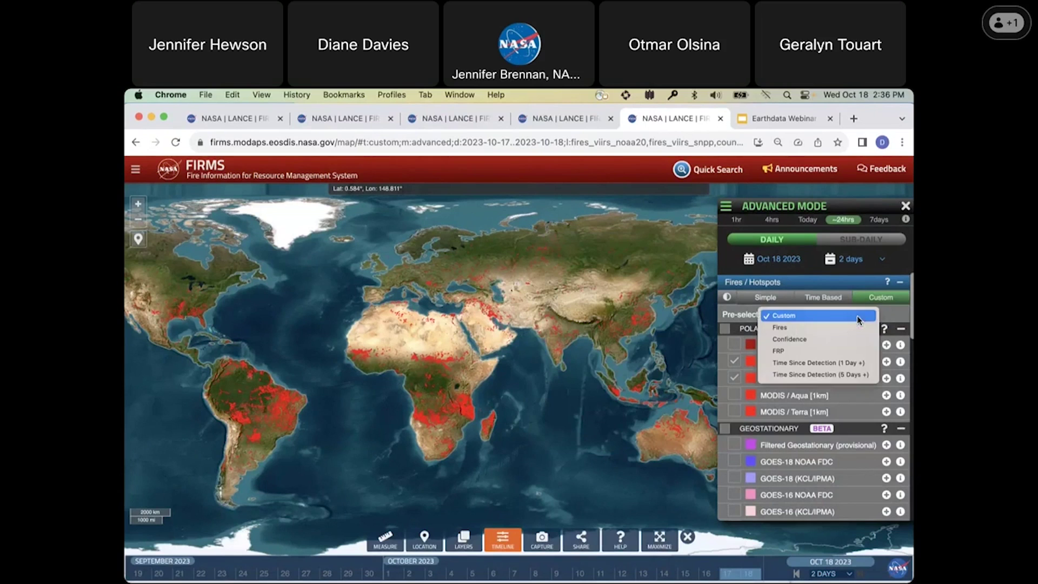
click(847, 351)
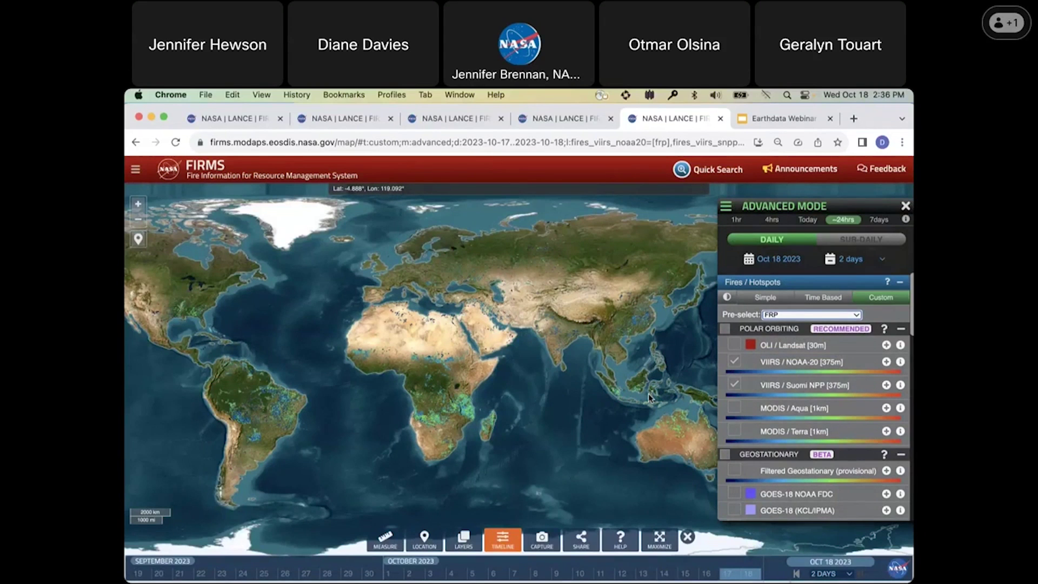
drag(648, 393, 574, 339)
scroll(597, 427, up, 5)
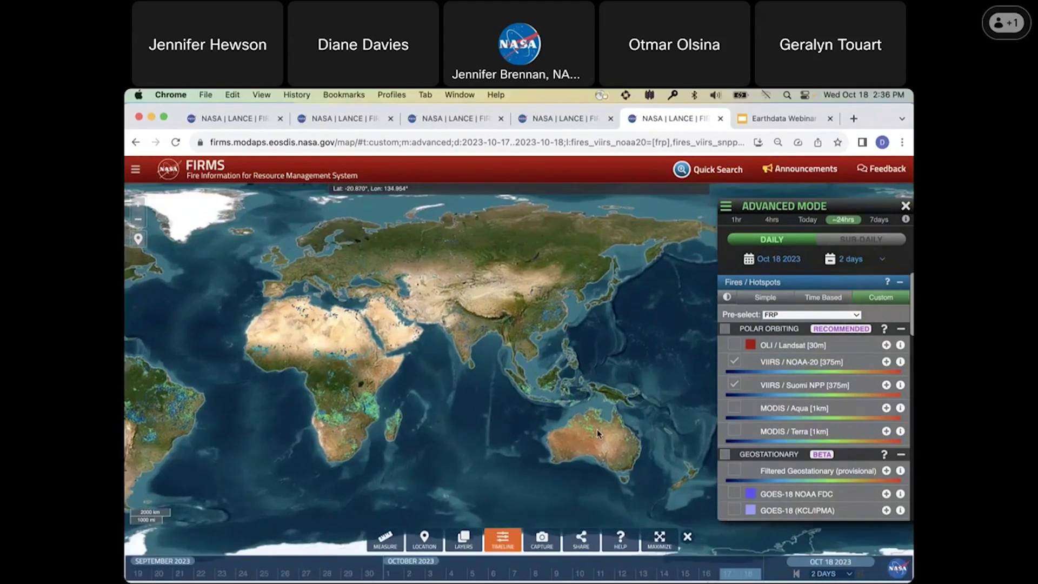
scroll(596, 425, up, 2)
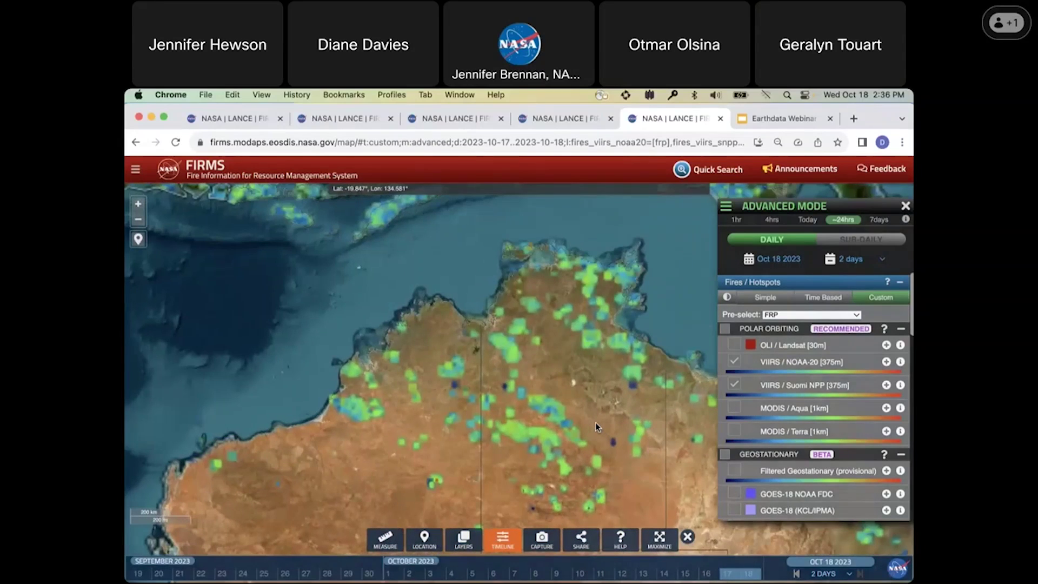
drag(595, 423, 583, 363)
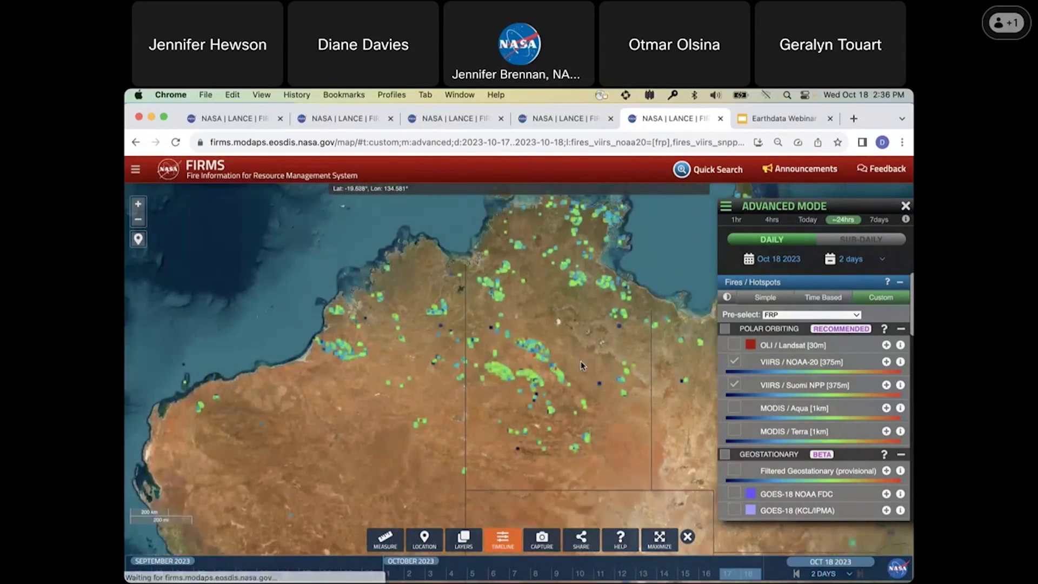
scroll(580, 370, up, 1)
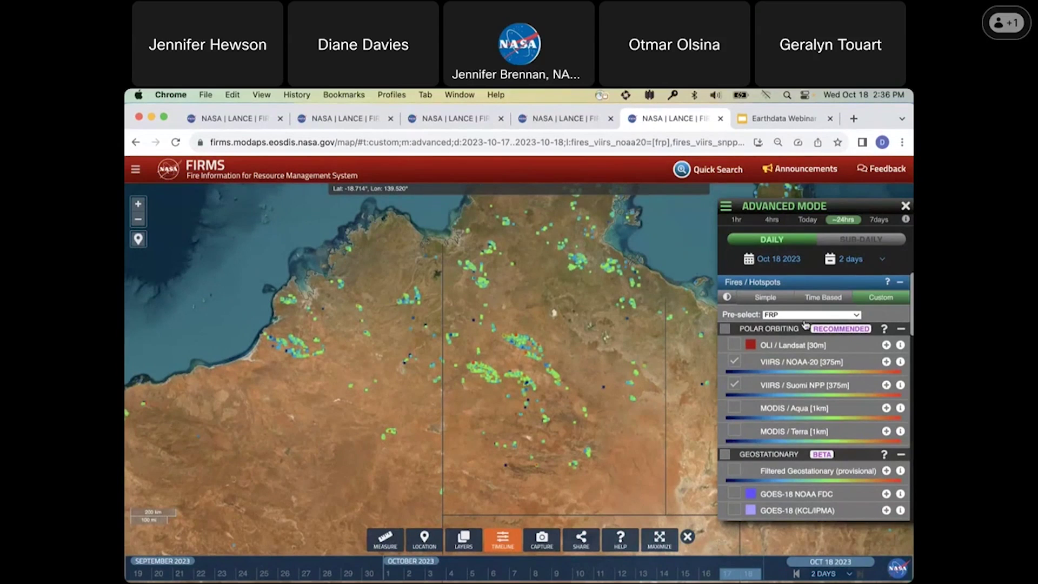
- Change the hotspot preset to Fires, expand the VIIRS NOAA-20 options and hide the VIIRS Suomi NPP layer
click(859, 316)
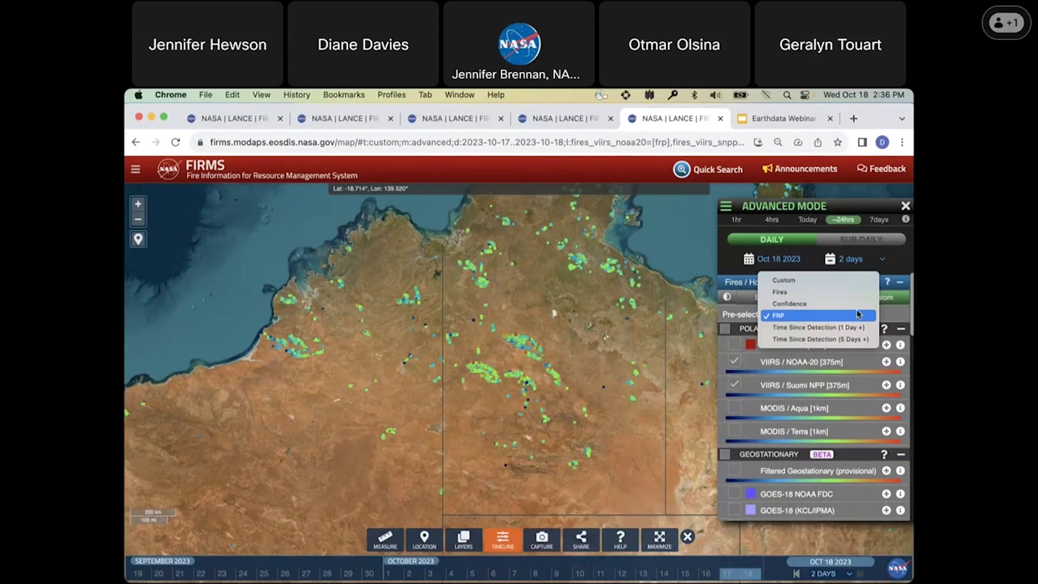
click(858, 292)
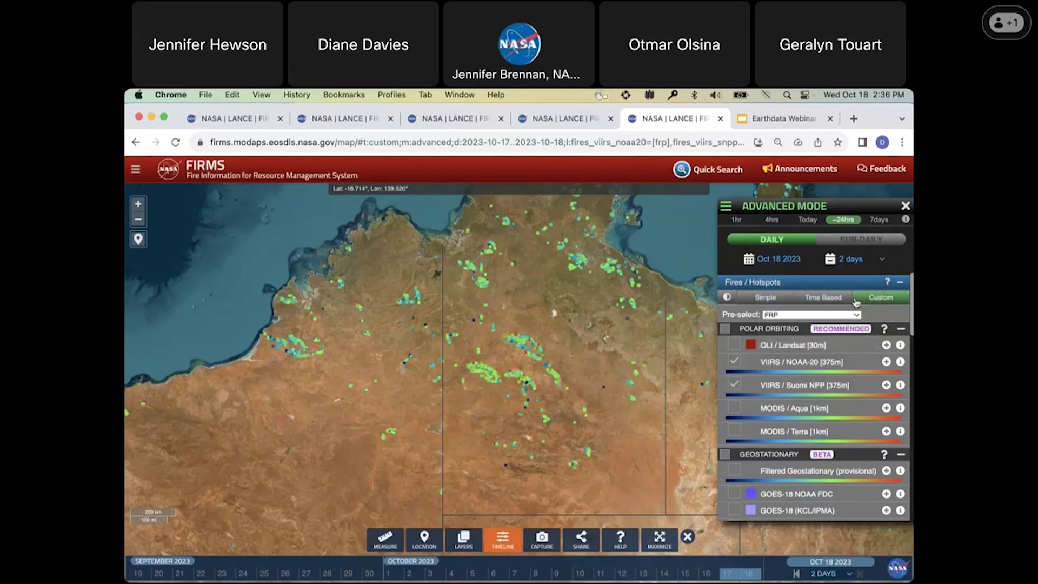
click(886, 362)
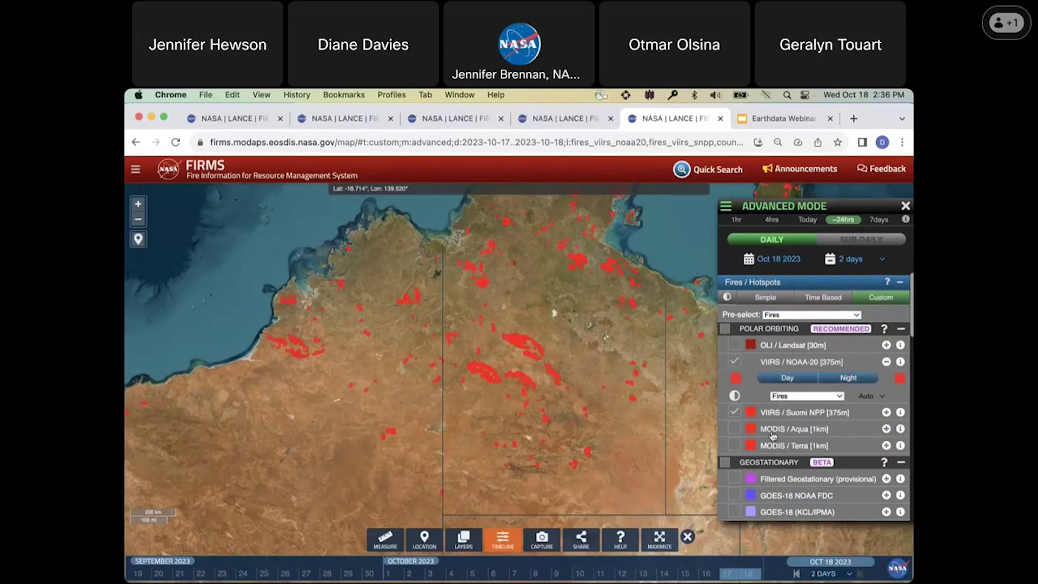
click(735, 414)
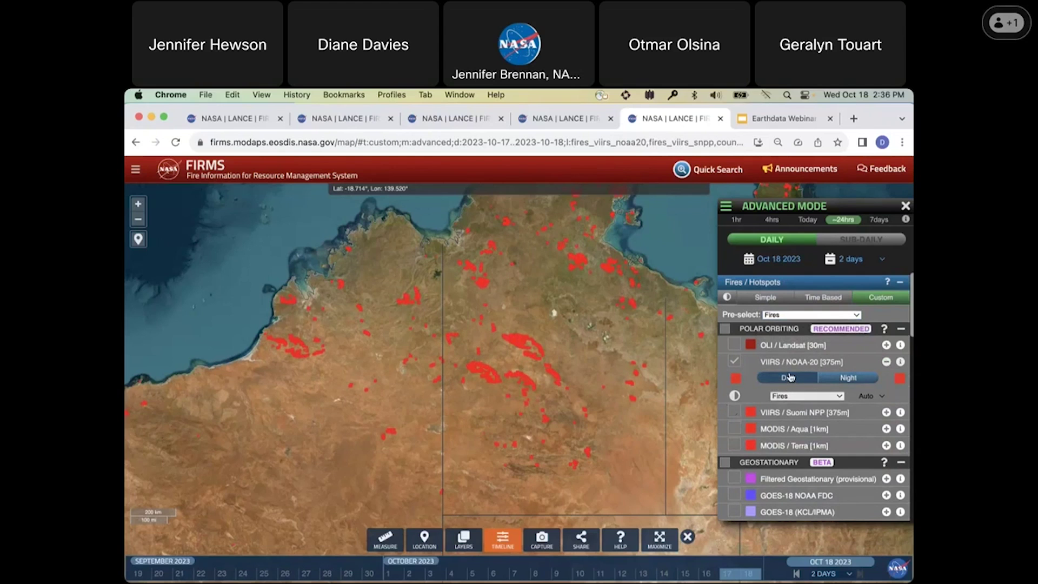
- Compare VIIRS NOAA-20 day-only and night-only detections, finishing with both day and night shown
scroll(527, 387, up, 2)
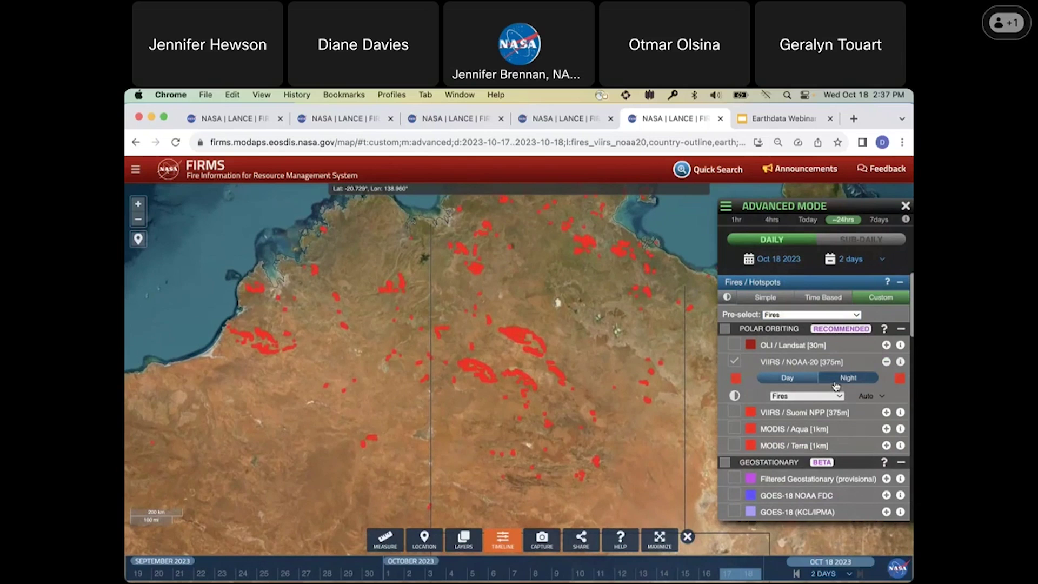
click(842, 379)
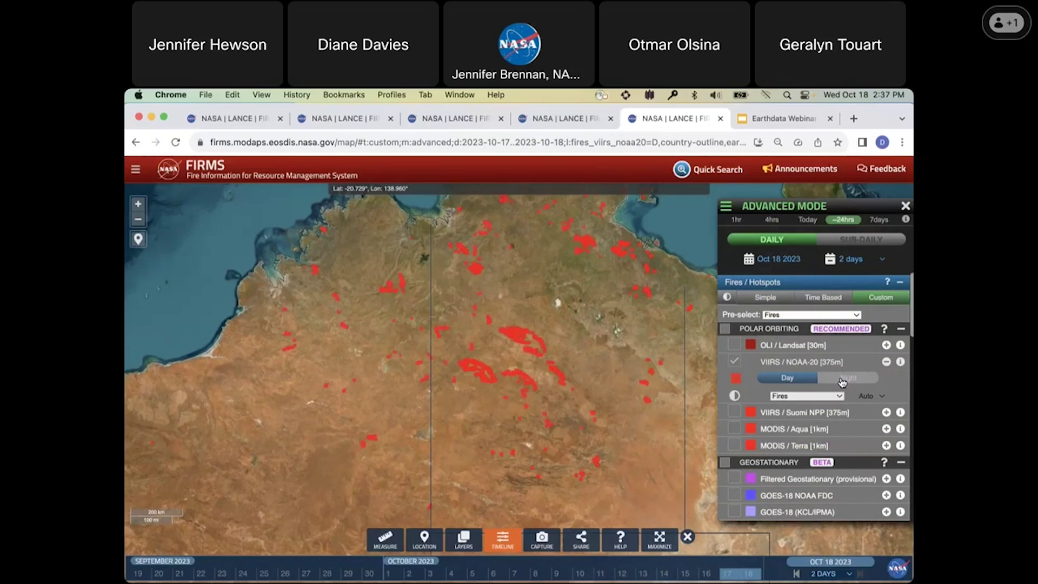
click(843, 379)
click(806, 383)
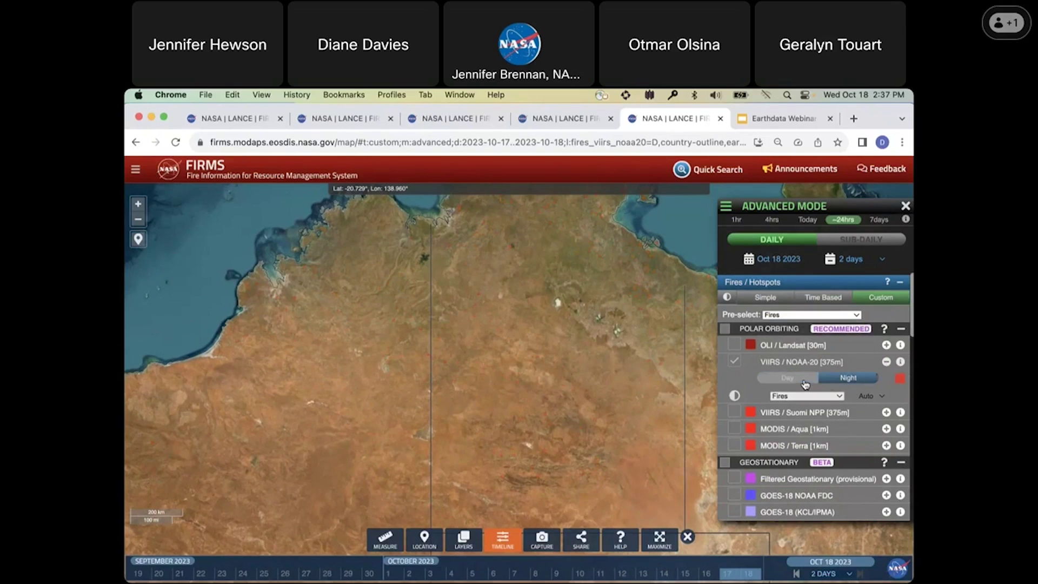
click(806, 384)
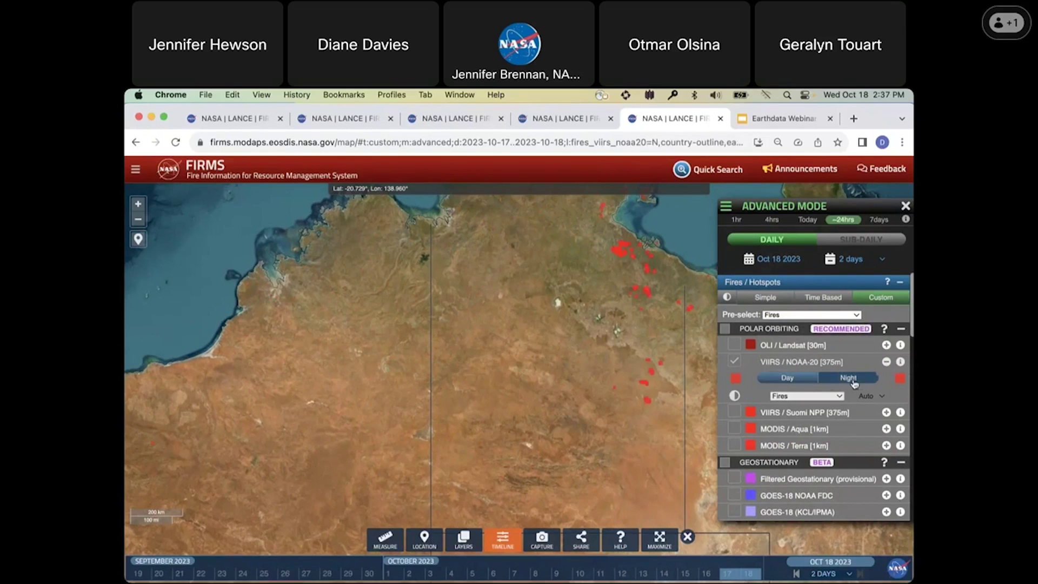
- Color the VIIRS NOAA-20 night detections light green and inspect them among the day detections
click(899, 378)
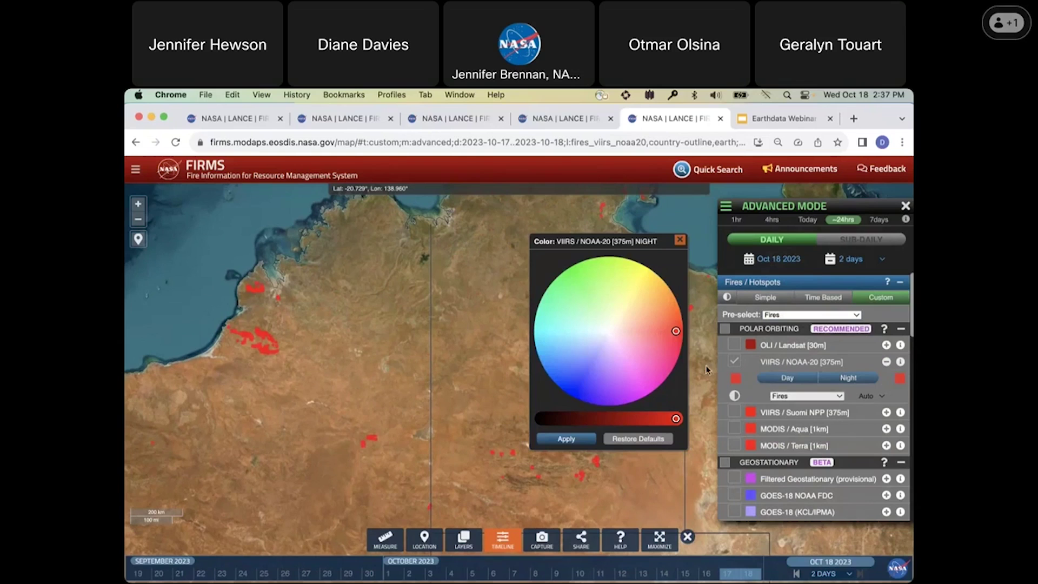
click(569, 283)
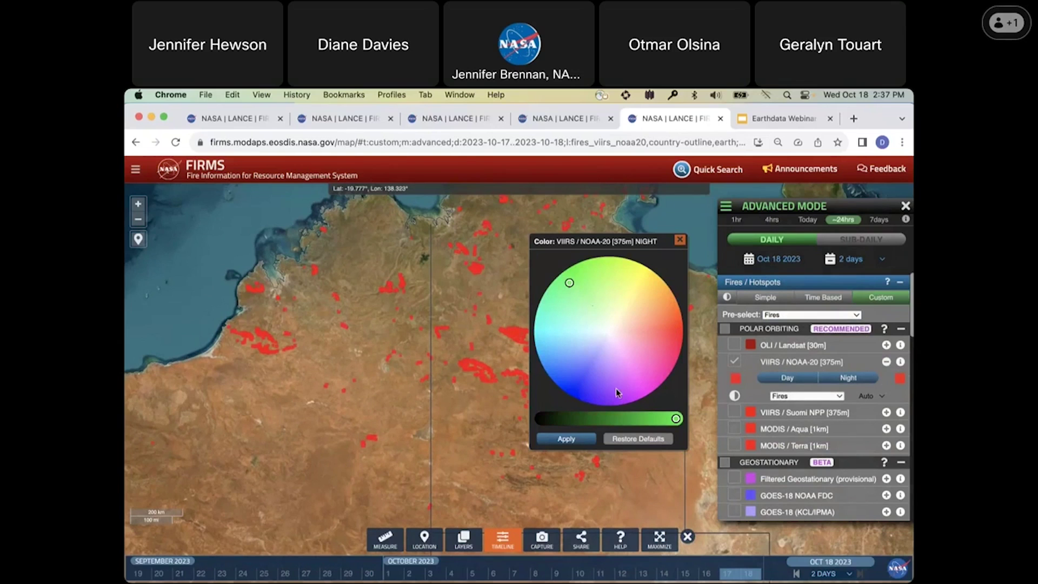
click(589, 440)
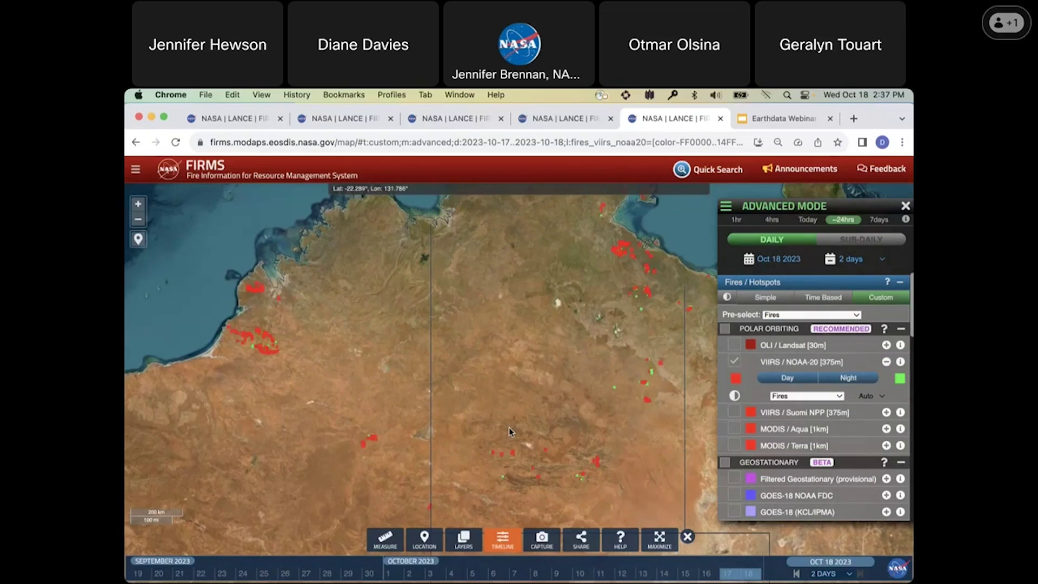
scroll(508, 427, up, 3)
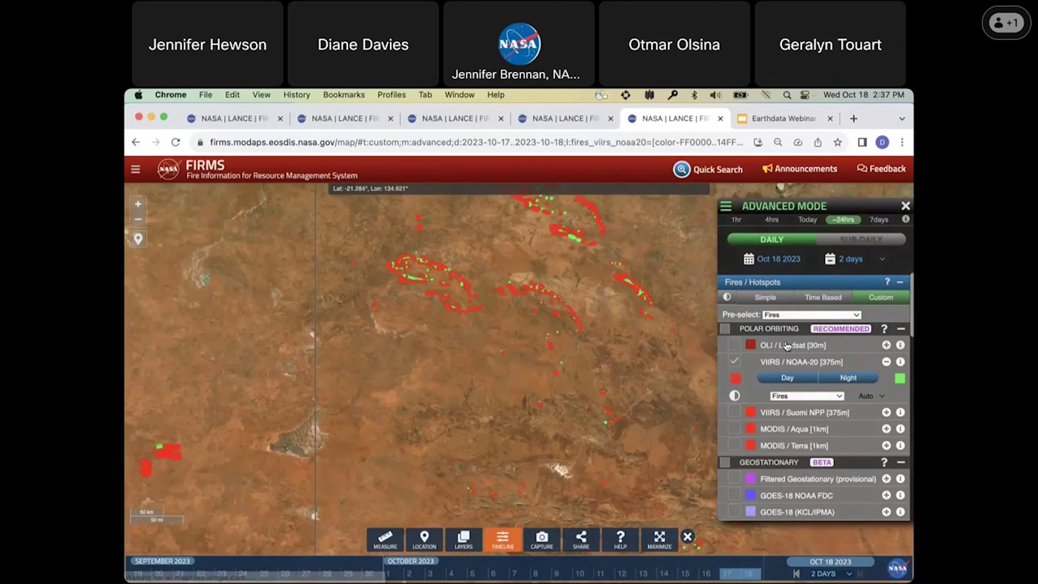
- Restore the default color of the VIIRS NOAA-20 night detections
click(900, 379)
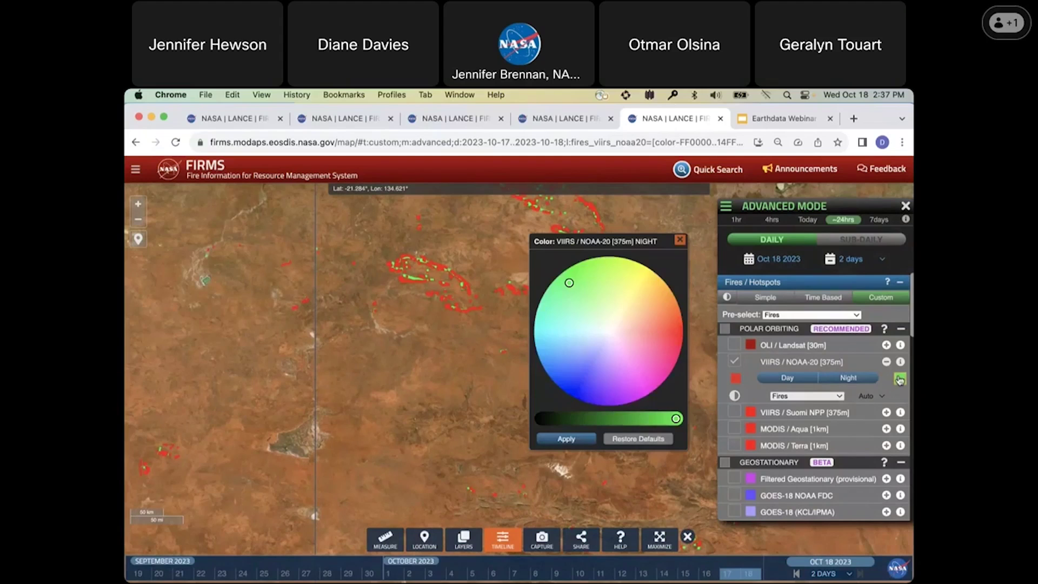
click(648, 438)
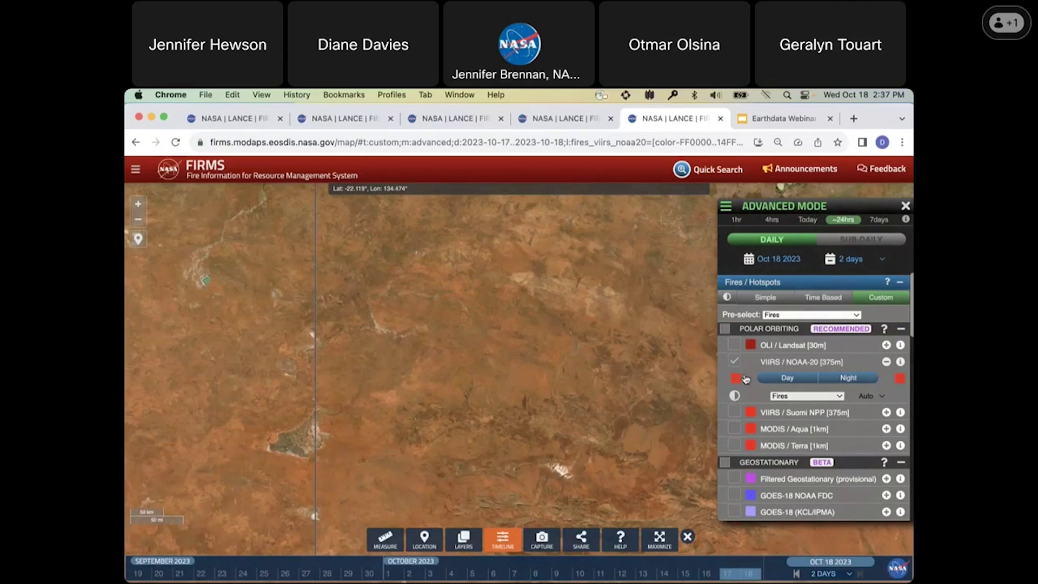
scroll(599, 360, down, 1)
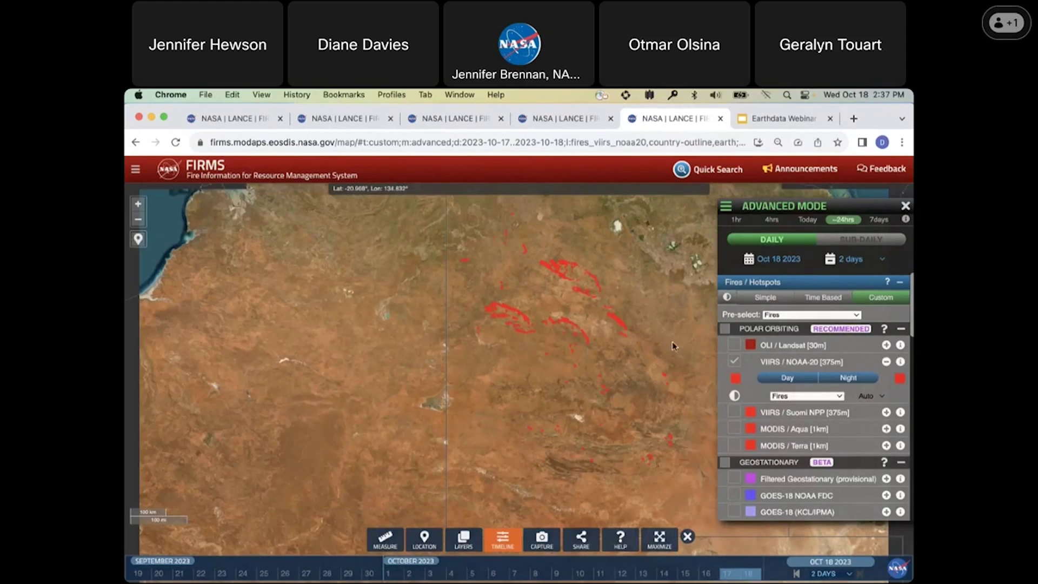
- Set the map's time range to 1 day and look through the geostationary fire layers
click(884, 262)
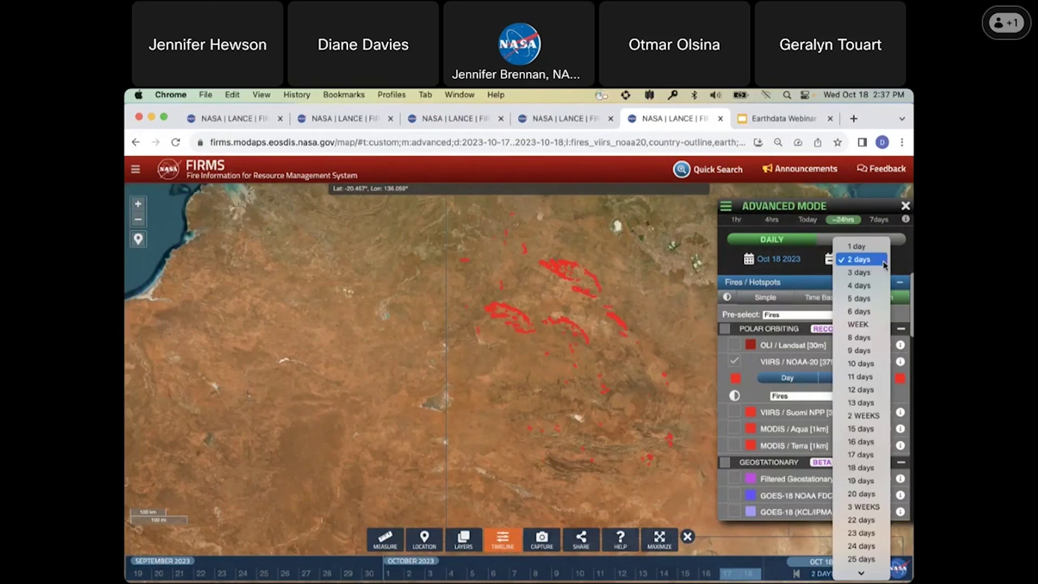
click(879, 250)
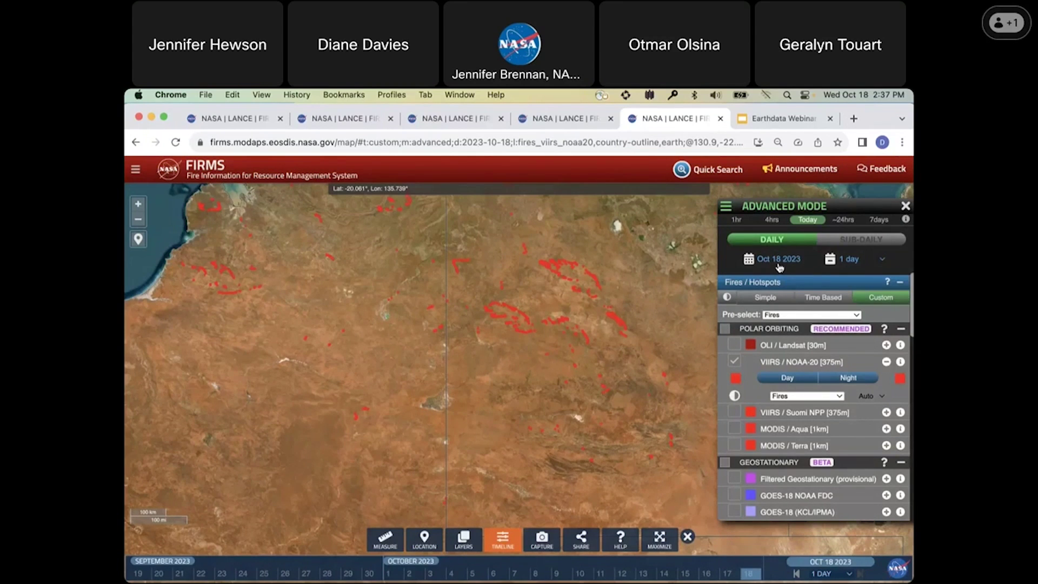
scroll(794, 436, down, 1)
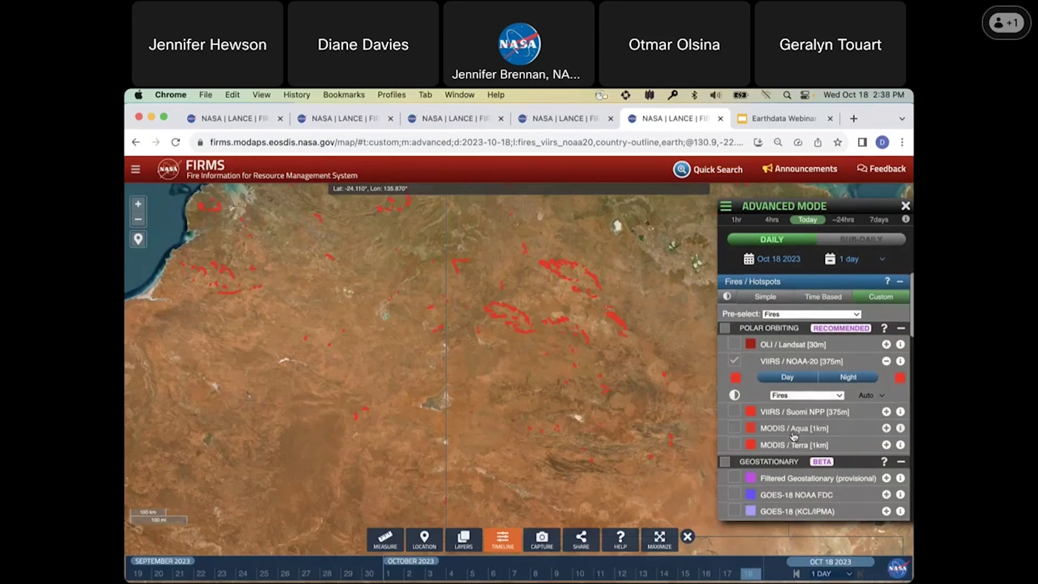
scroll(794, 436, down, 5)
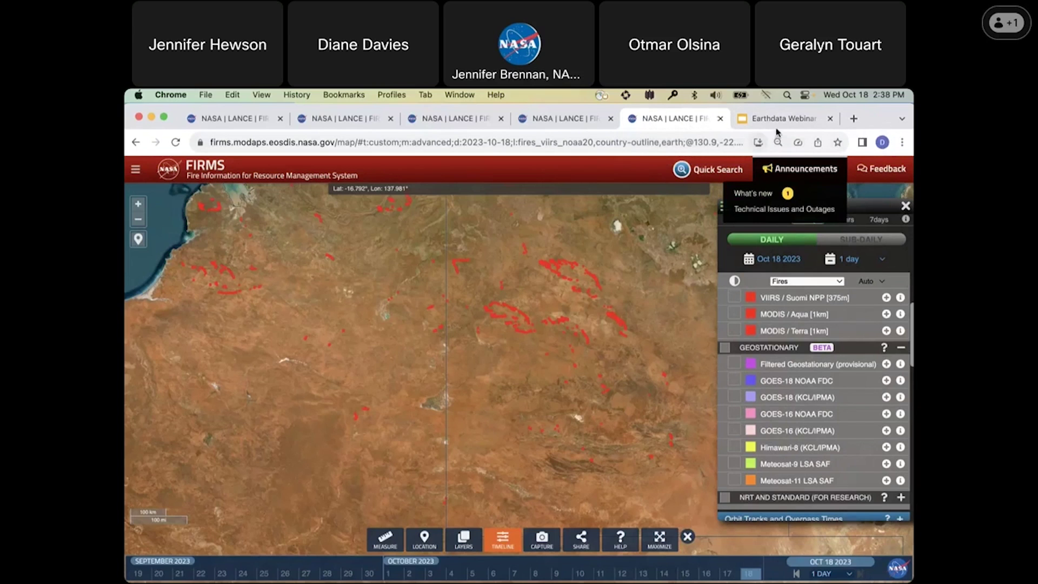
- Switch to the Basic Mode FIRMS map, change it to Advanced Mode and turn off all polar orbiting fire layers
key(super+1)
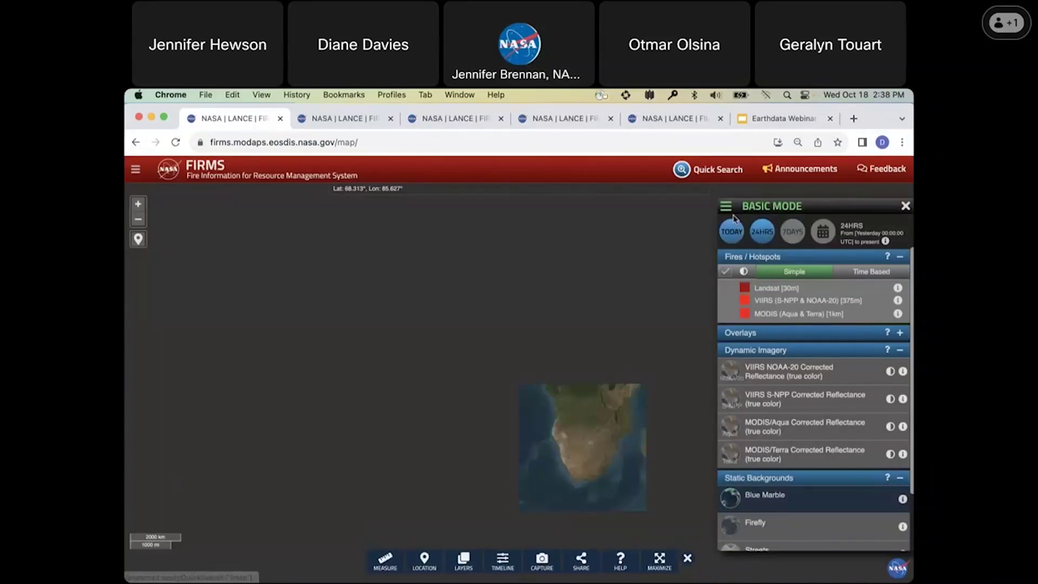
click(727, 208)
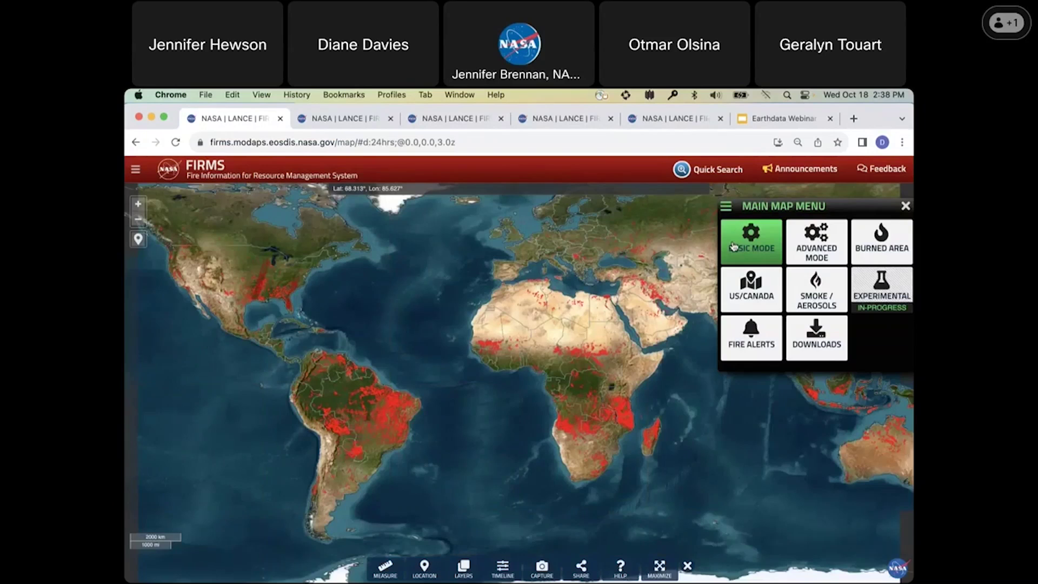
click(817, 242)
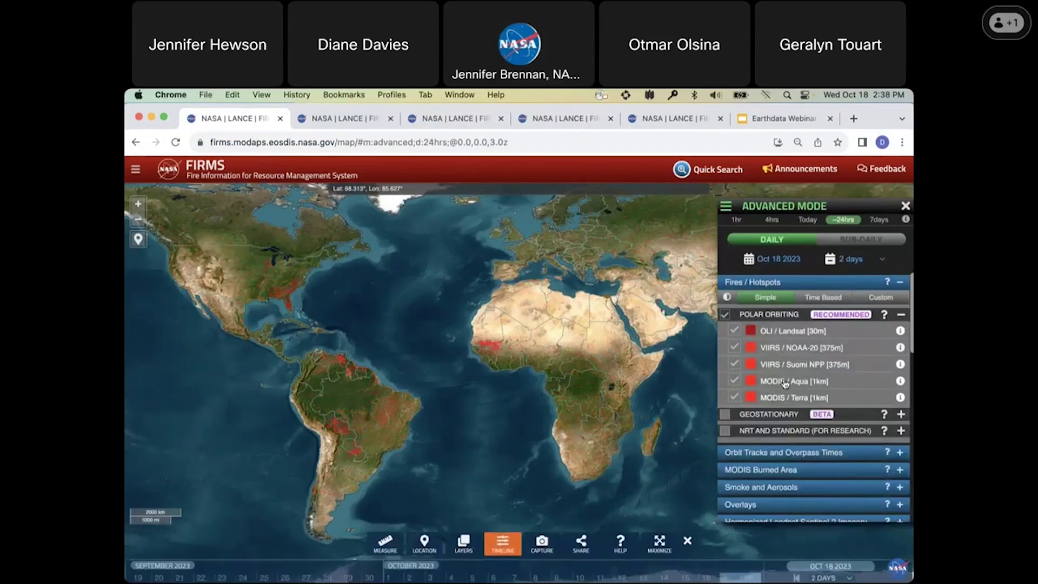
click(725, 316)
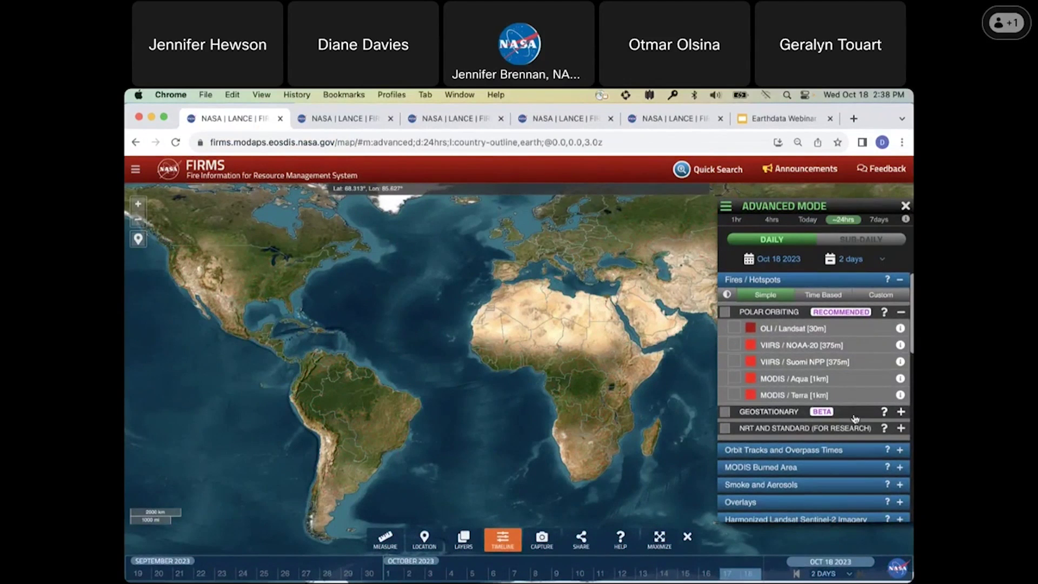
- Expand the geostationary fire layers, look through their sources and recenter the map further east over Africa and Asia
click(901, 412)
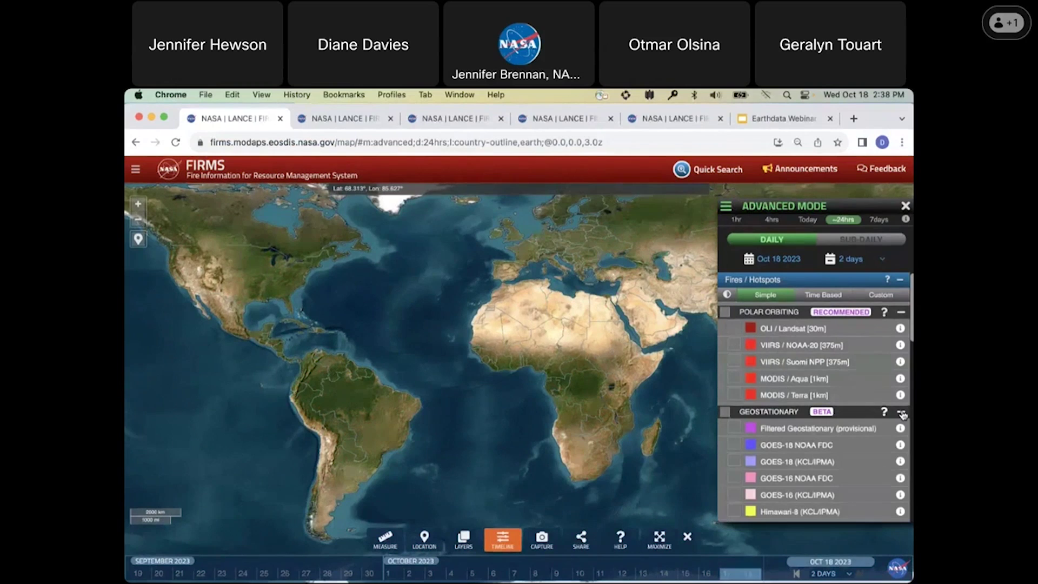
click(901, 412)
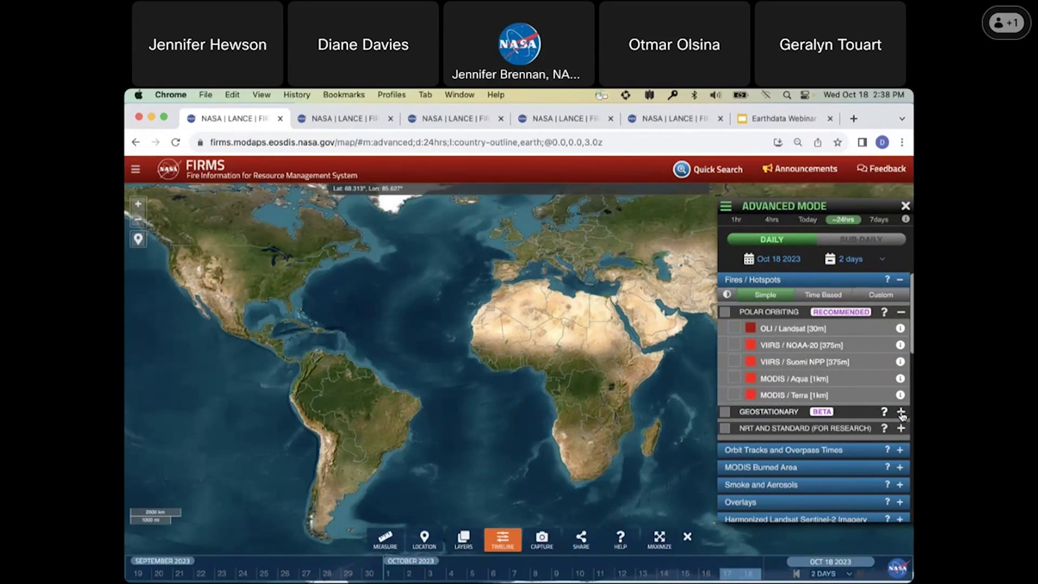
click(902, 412)
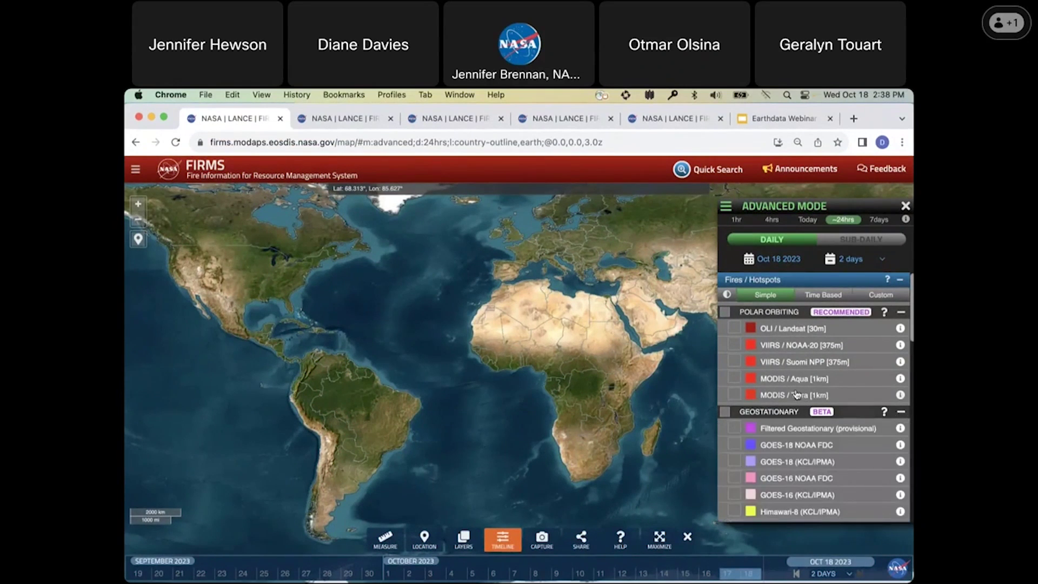
scroll(796, 394, down, 2)
scroll(619, 359, up, 1)
scroll(614, 359, down, 2)
drag(614, 359, 500, 330)
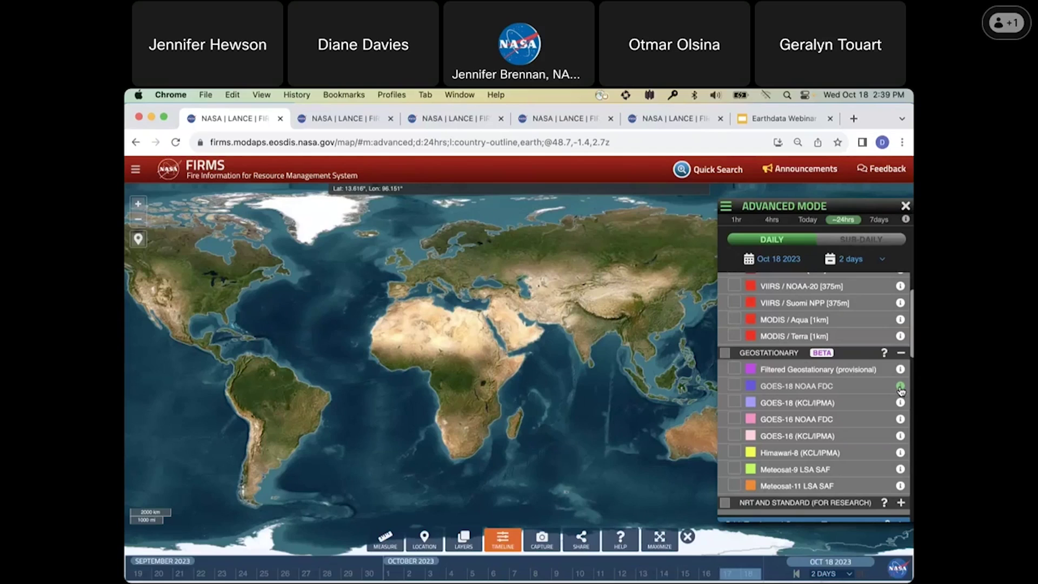
- Turn on the NOAA FDC and KCL/IPMA fire layers of both GOES-18 and GOES-16
click(736, 388)
click(737, 403)
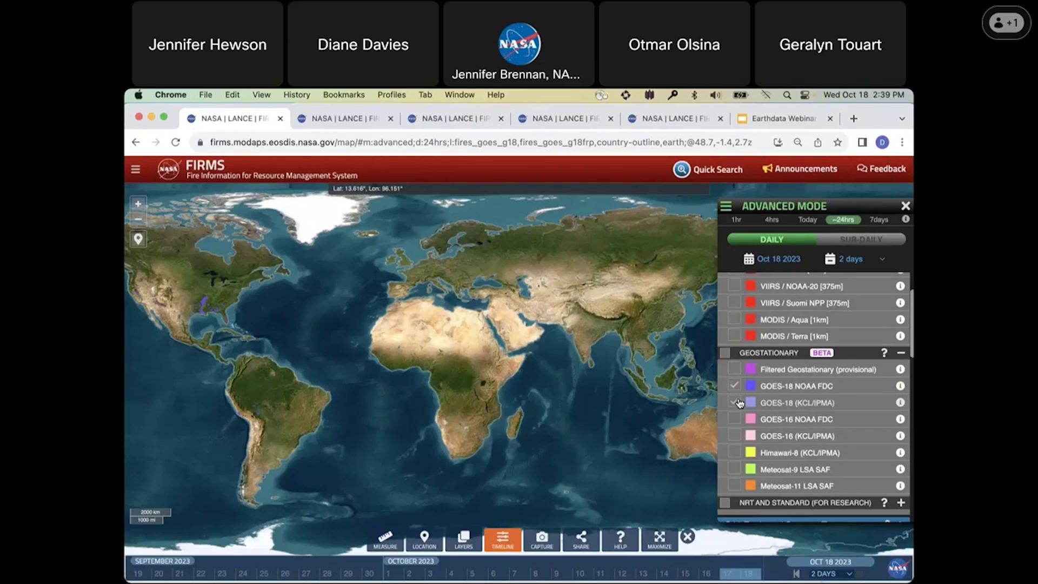
click(736, 419)
click(736, 436)
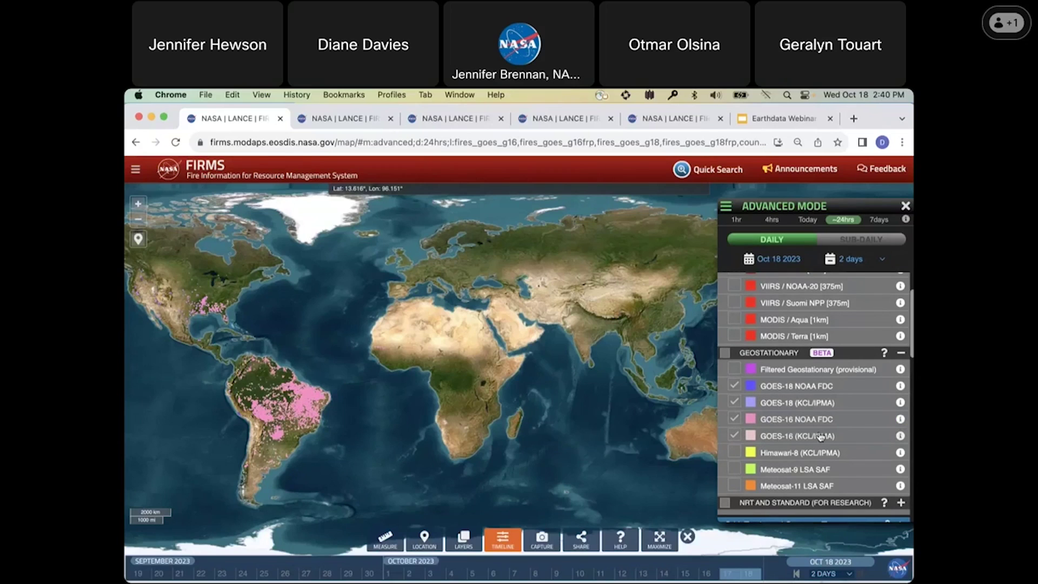
- Add the Meteosat-9 LSA SAF, Meteosat-11 LSA SAF and Himawari-8 (KCL/IPMA) fire layers to the map
click(734, 472)
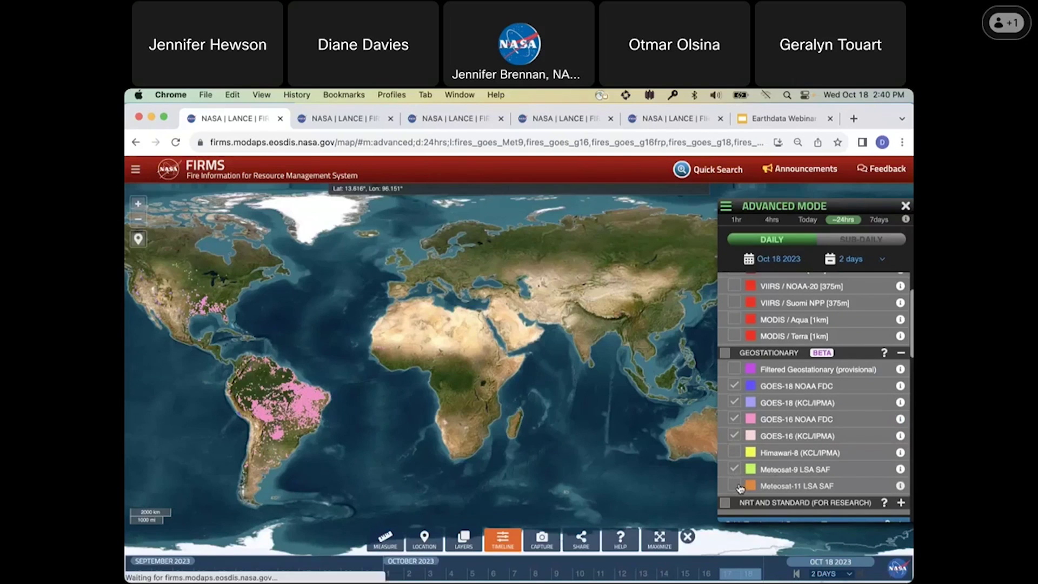
click(737, 486)
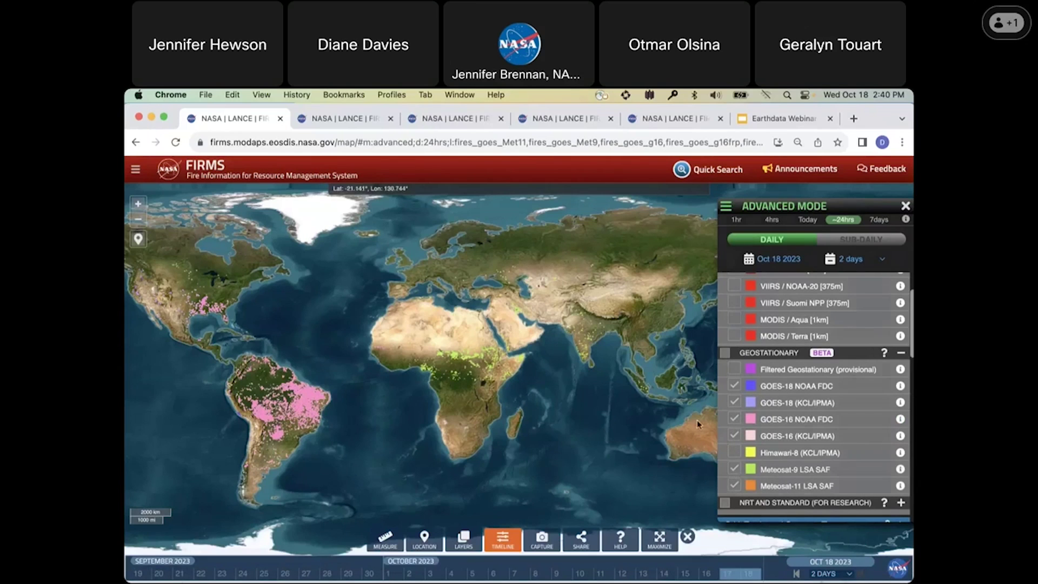
drag(666, 413, 535, 413)
click(759, 453)
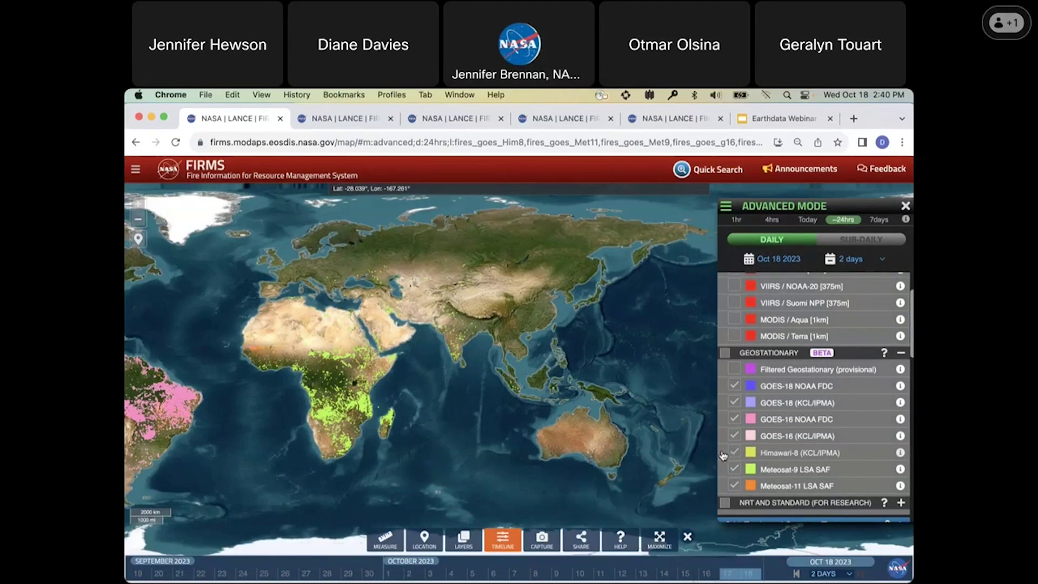
- Turn off every geostationary layer except Himawari-8 (KCL/IPMA) and focus on its detections in northern Australia
click(726, 355)
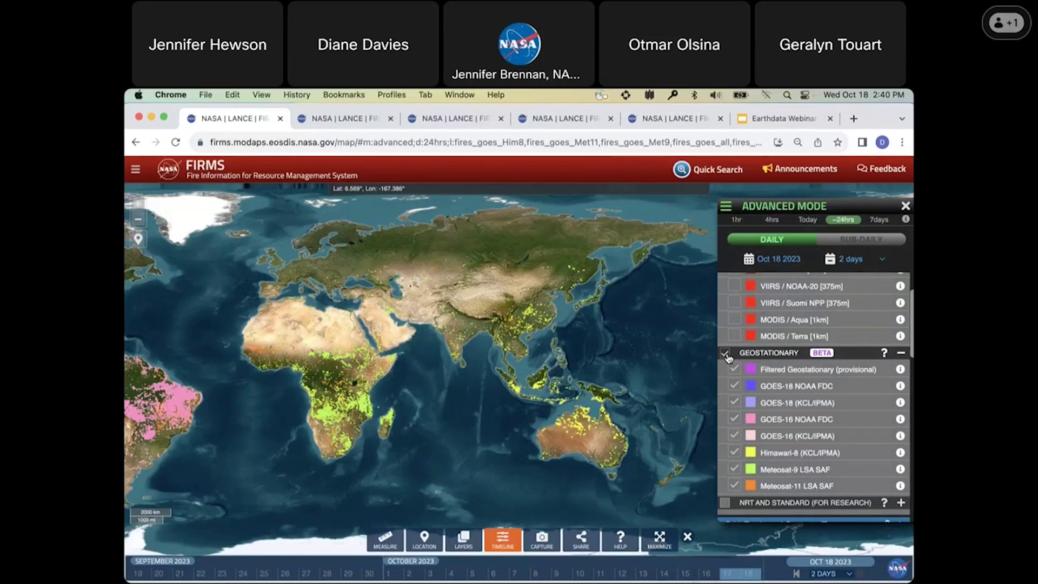
click(725, 354)
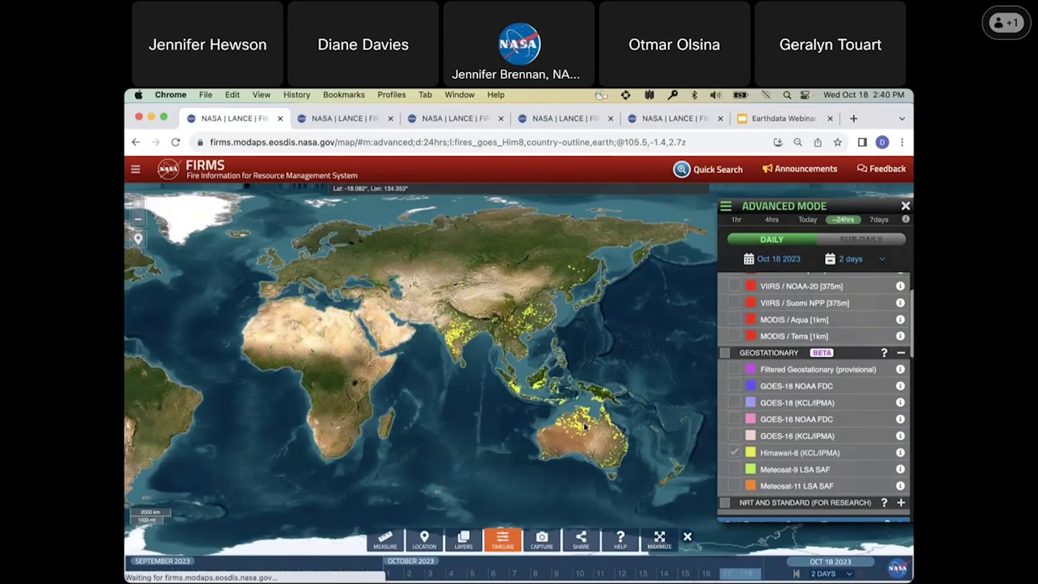
scroll(585, 428, up, 5)
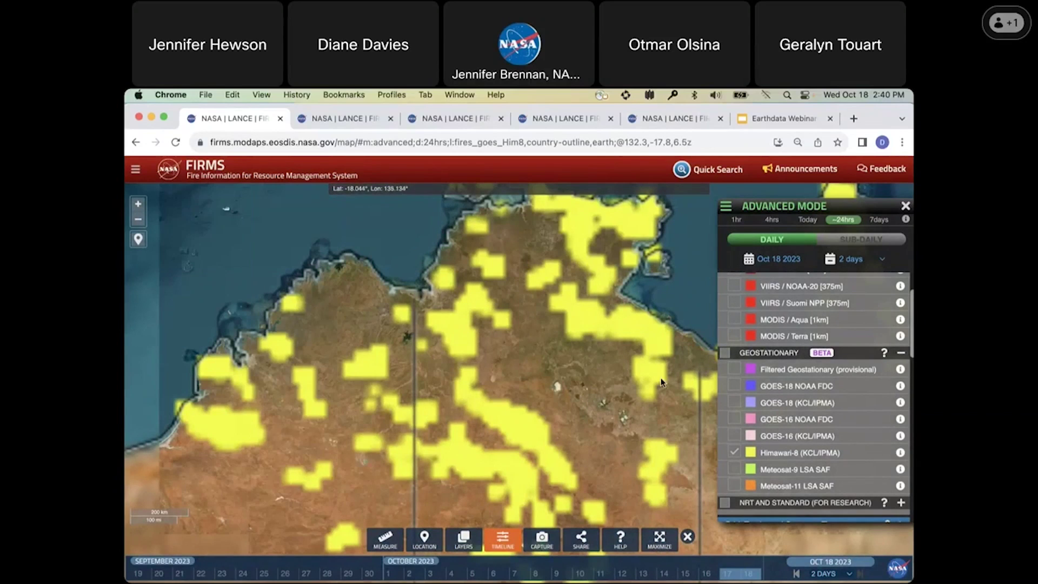
- Overlay the VIIRS Suomi NPP detections on the Himawari-8 ones and turn on all remaining polar orbiting layers
scroll(724, 346, up, 2)
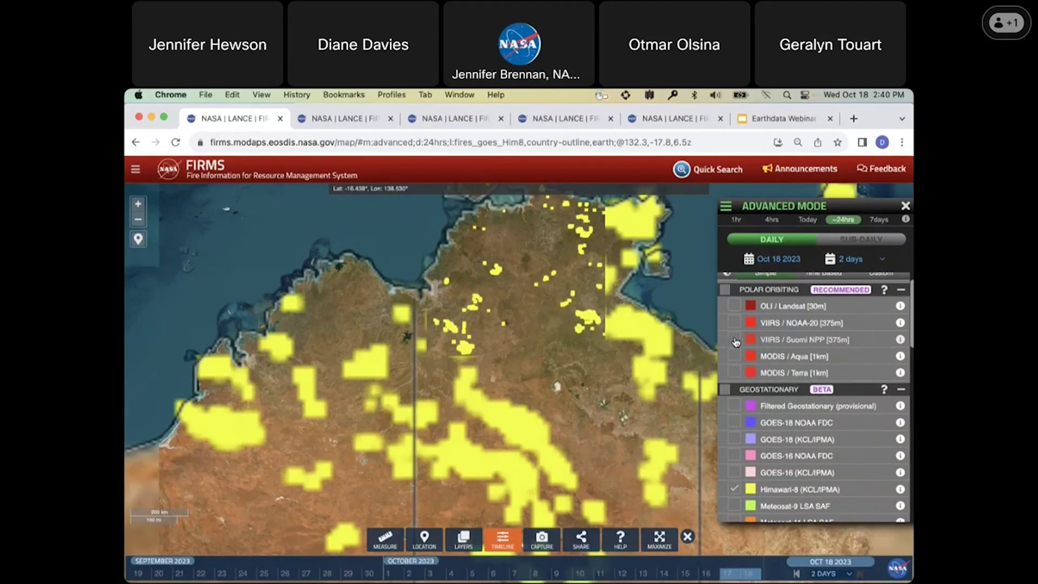
click(734, 339)
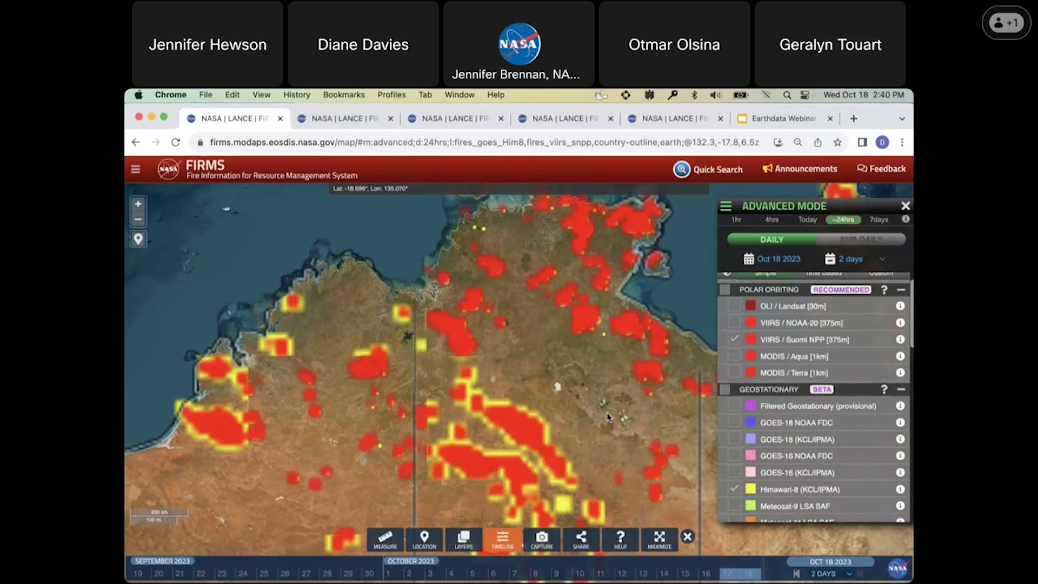
key(Down)
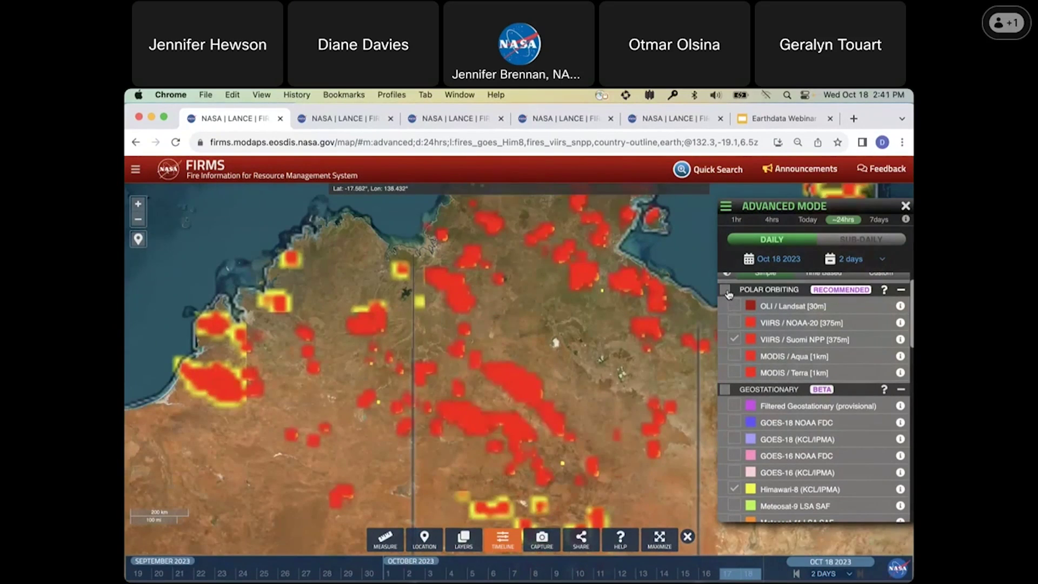
click(726, 292)
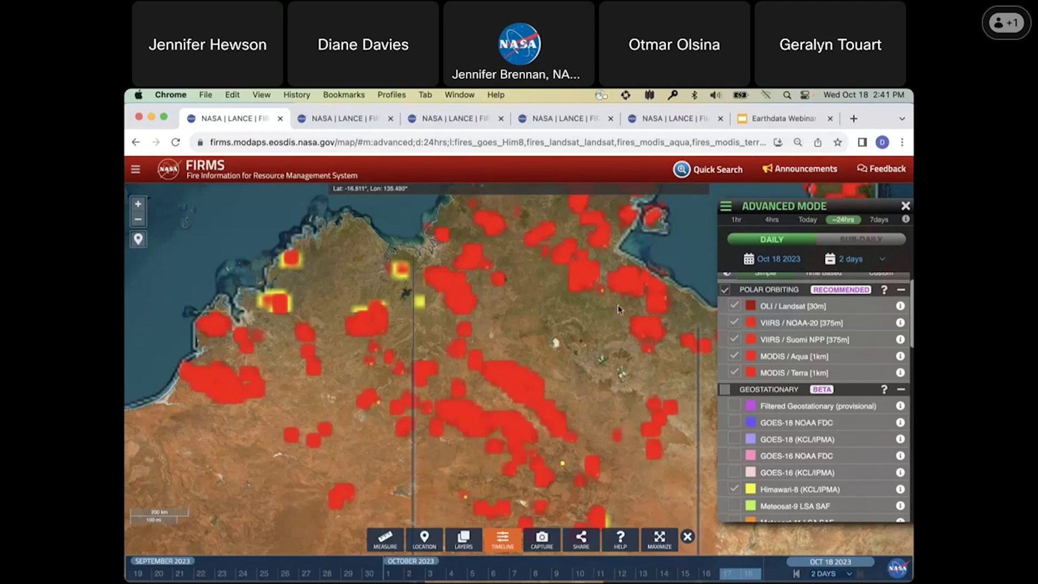
- Switch to the custom FIRMS map with VIIRS NOAA-20 and Himawari-8 and compare their detections up close
click(665, 120)
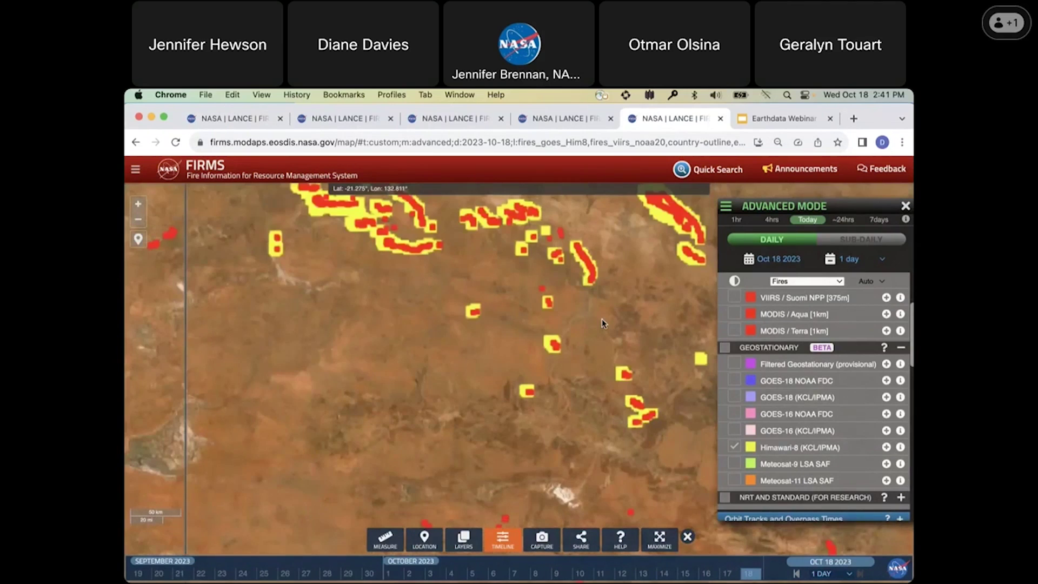
scroll(599, 379, up, 2)
scroll(599, 397, up, 2)
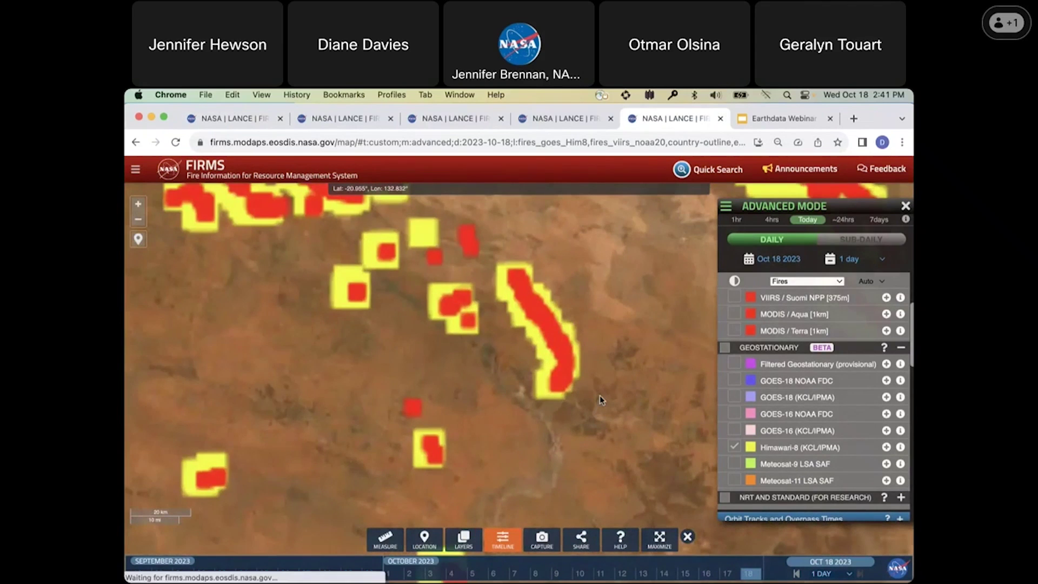
scroll(777, 400, up, 1)
scroll(777, 400, up, 3)
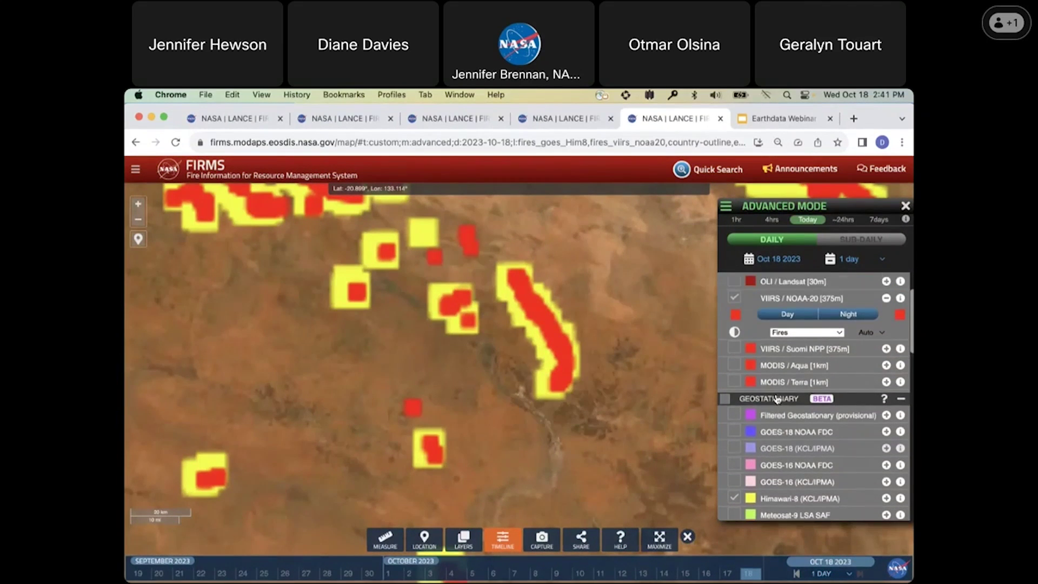
drag(500, 390, 561, 419)
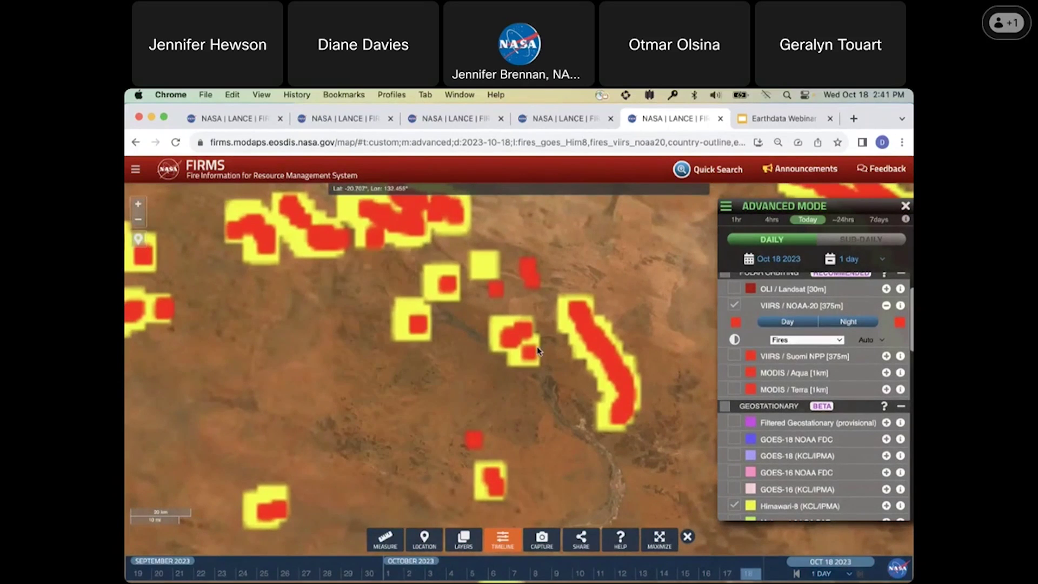
- Switch to the separate FIRMS map window and set its date to Oct 17 2023
key(super+grave)
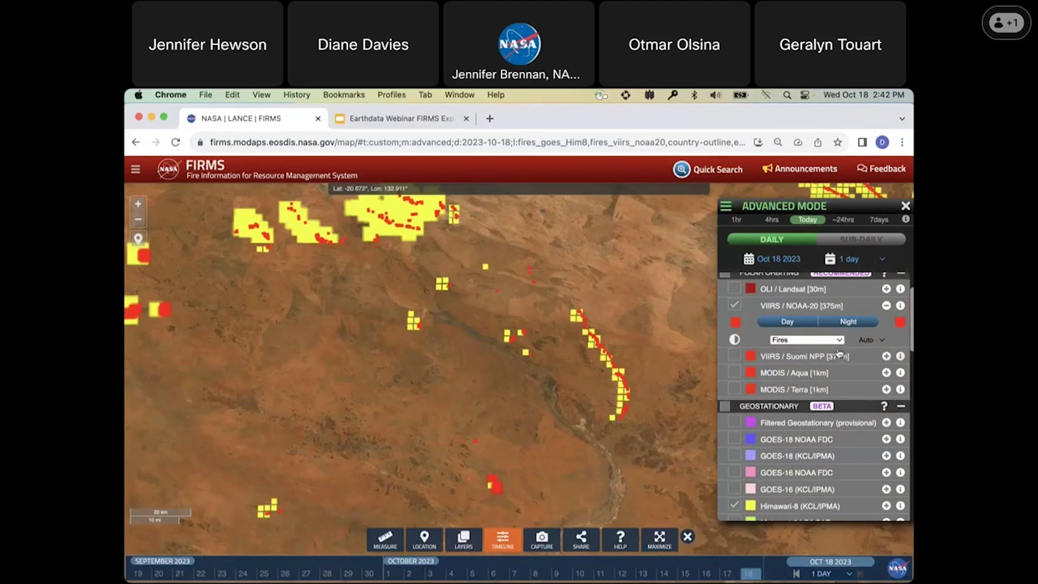
scroll(840, 336, up, 2)
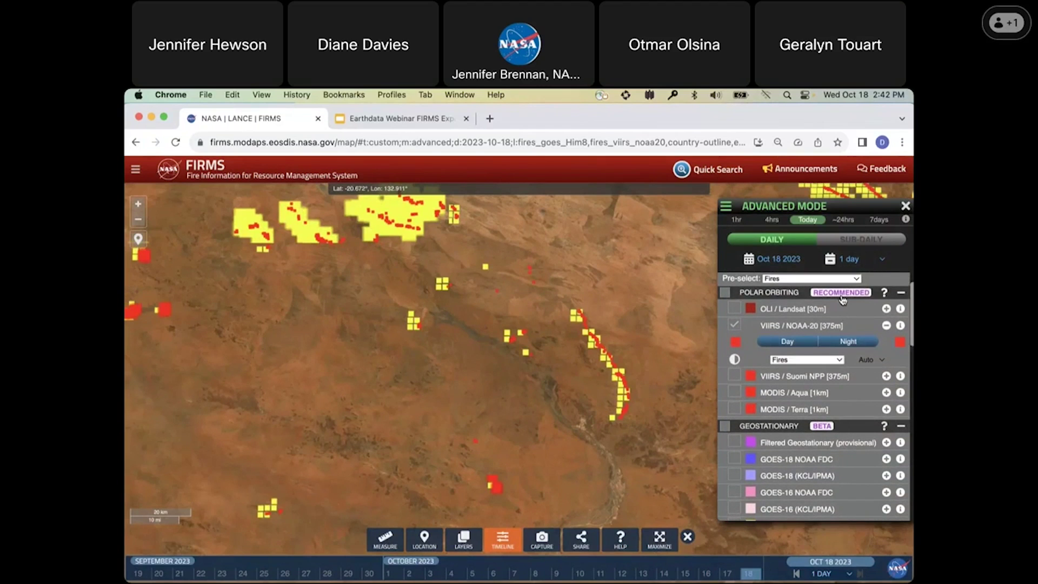
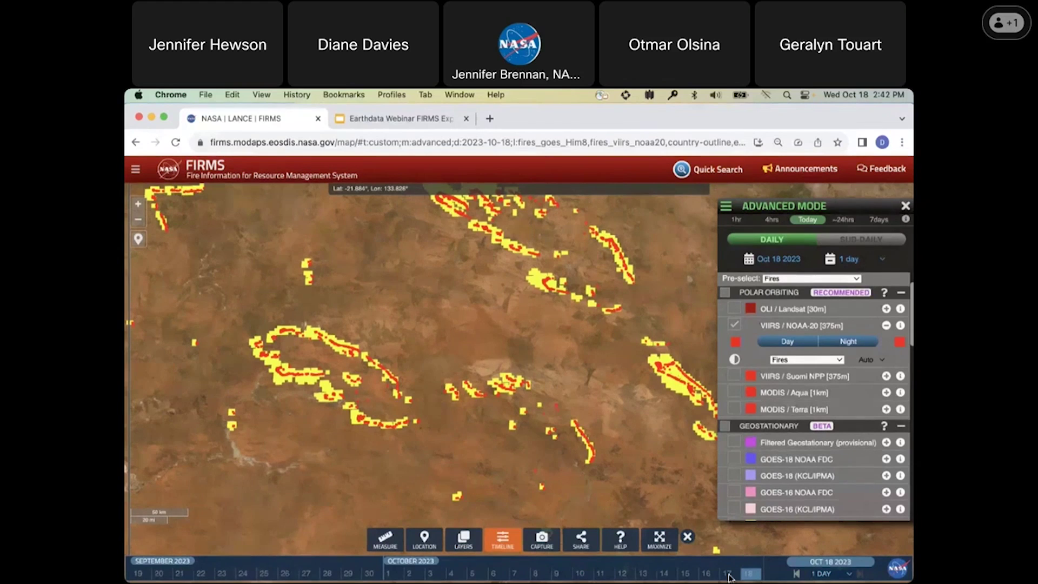
click(729, 576)
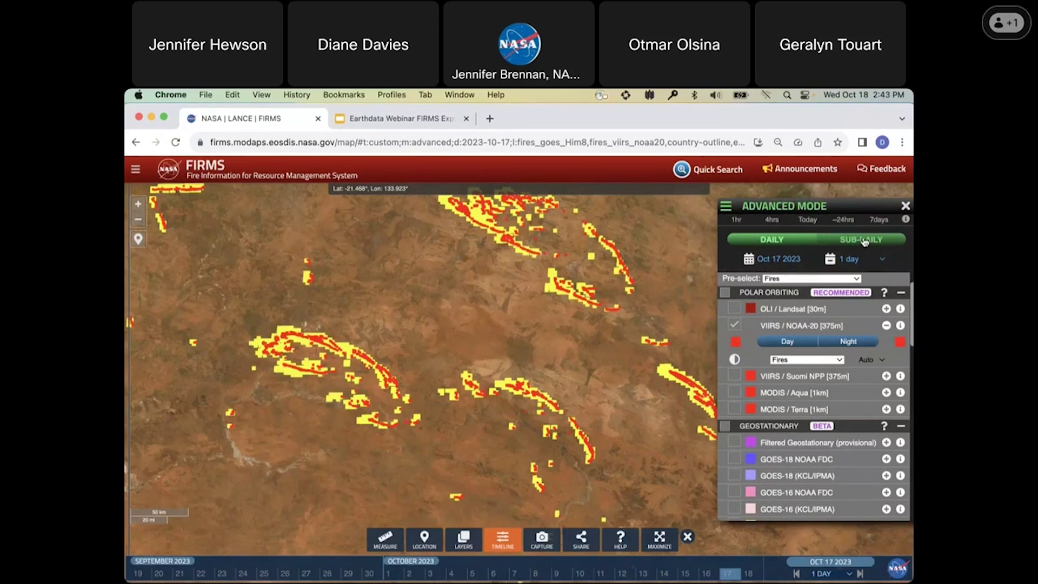
- Change the map to sub-daily time selection and set the end time to 01:50 UTC on Oct 17 2023
click(864, 241)
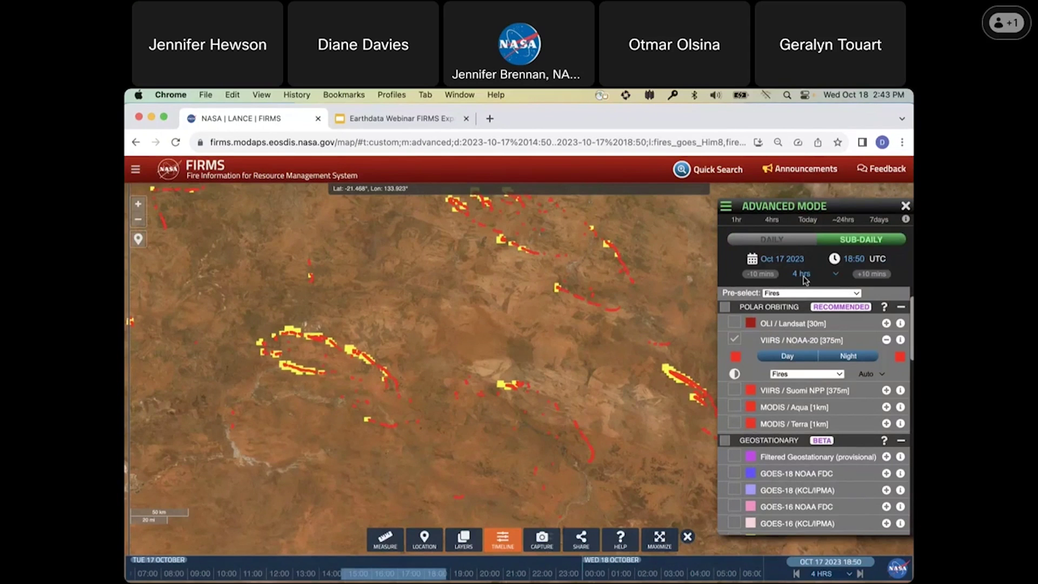
click(856, 261)
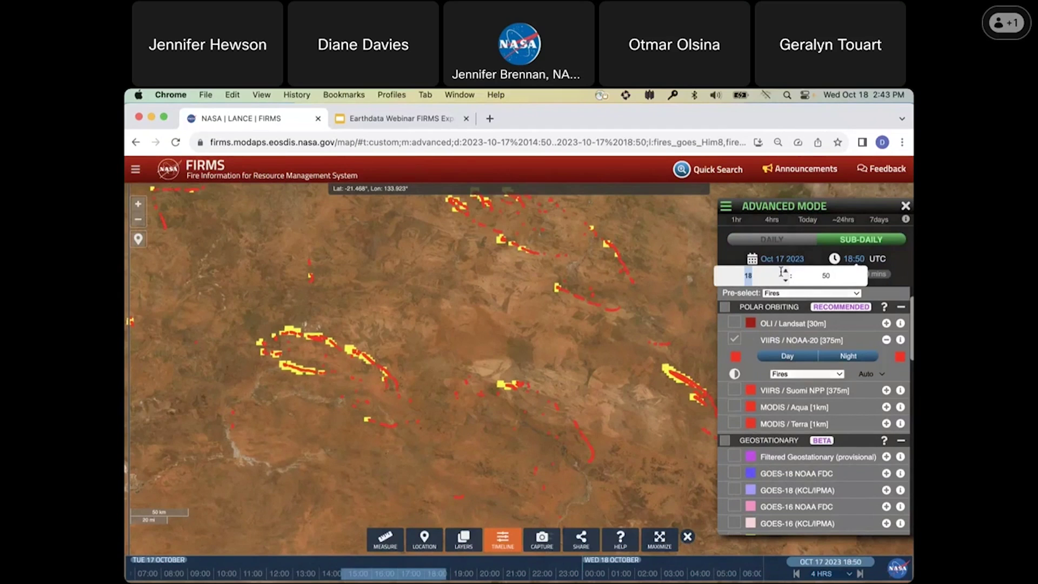
text(01)
click(818, 259)
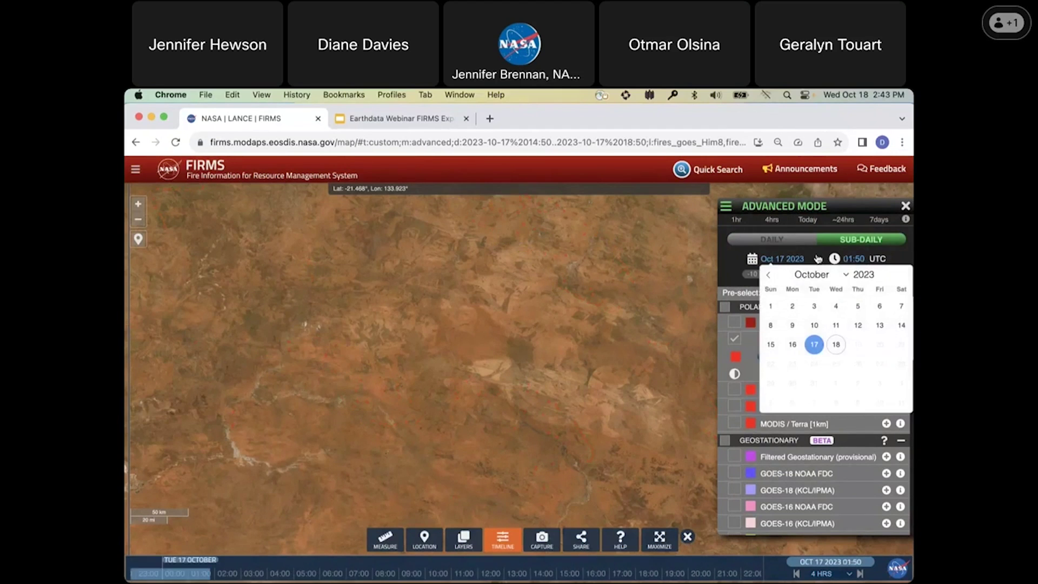
click(818, 259)
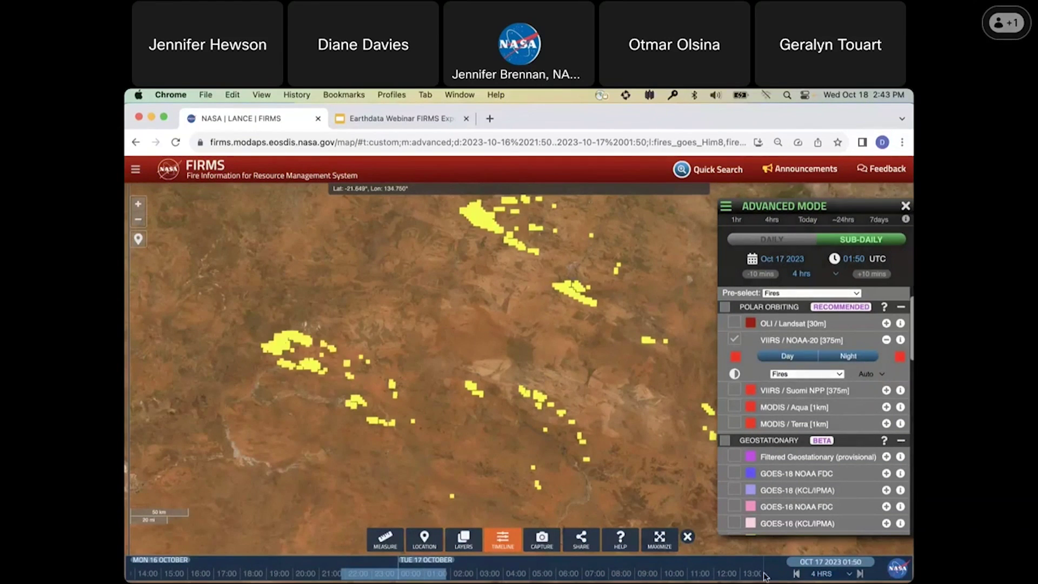
- Move the four-hour time window to end at 05:50 UTC and inspect the attributes of a fire detection cluster
drag(437, 578, 547, 577)
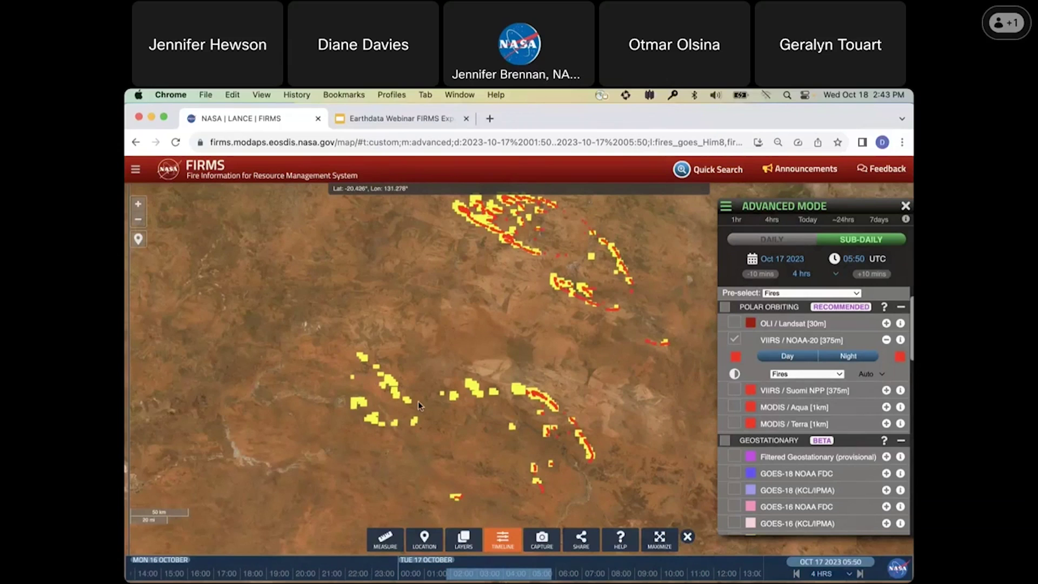
click(534, 397)
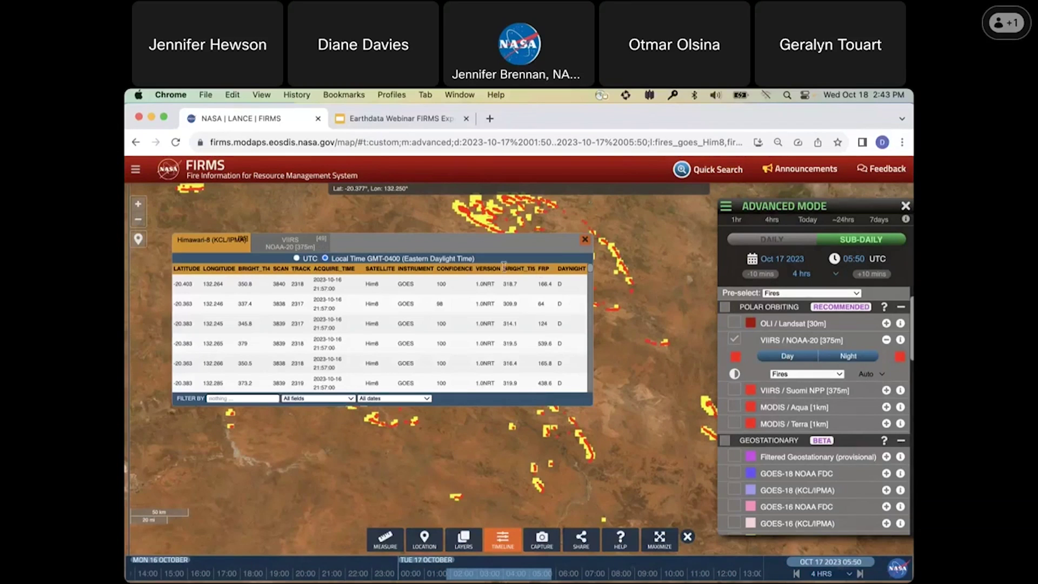
click(585, 239)
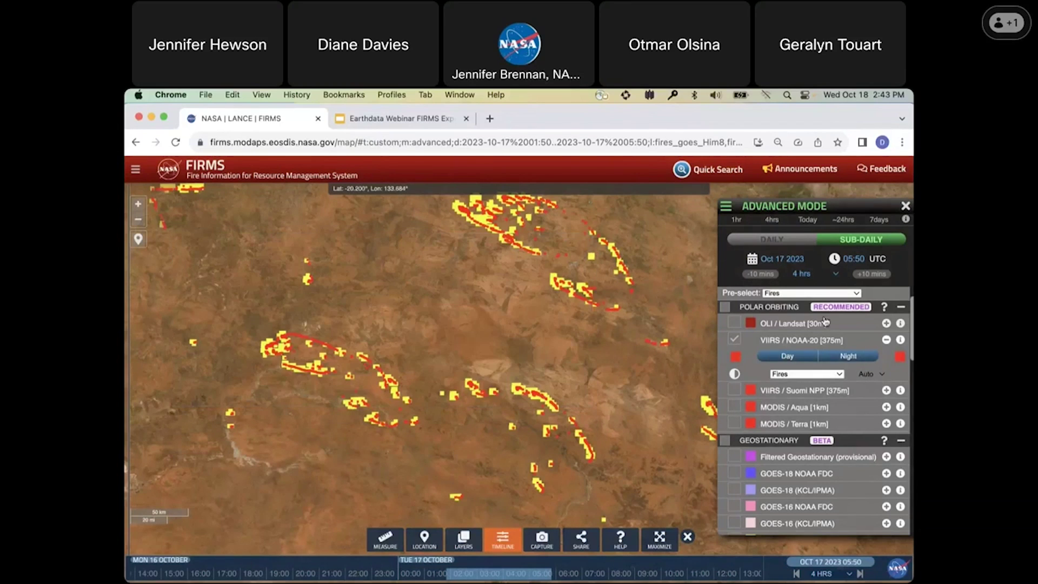
- Shorten the time window to 1 hr and step it forward to 07:50 UTC
click(837, 276)
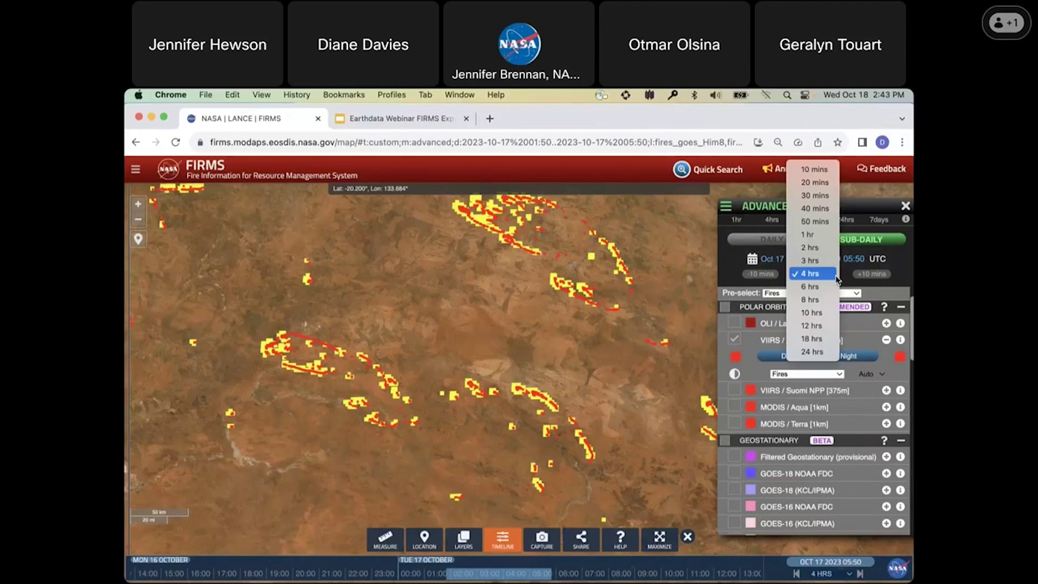
click(820, 236)
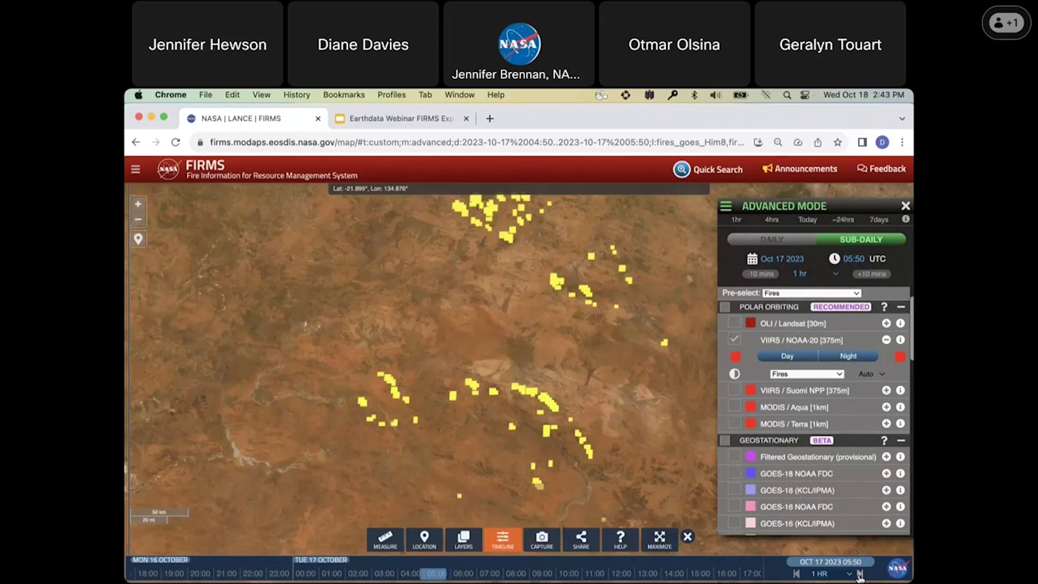
click(860, 574)
click(861, 574)
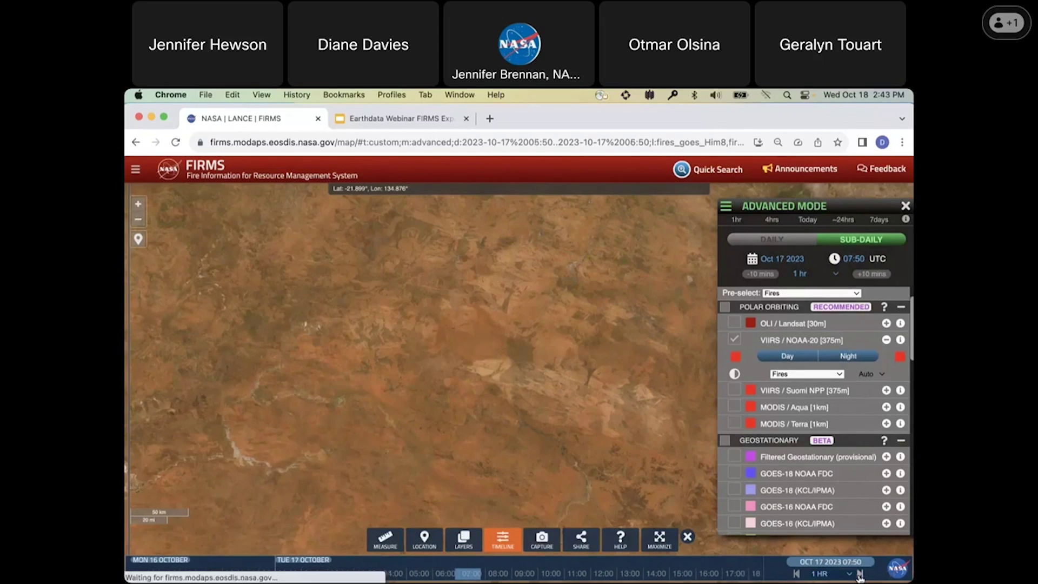
- Symbolize the Himawari-8 detections by Time Since Detection and return the map to daily time selection
scroll(794, 492, down, 4)
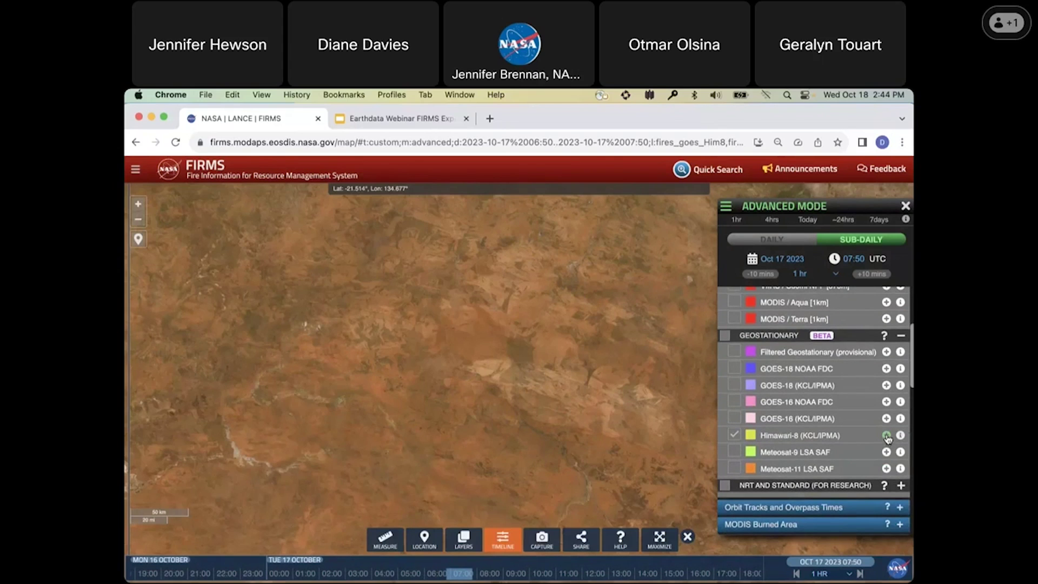
click(887, 436)
click(812, 473)
click(832, 509)
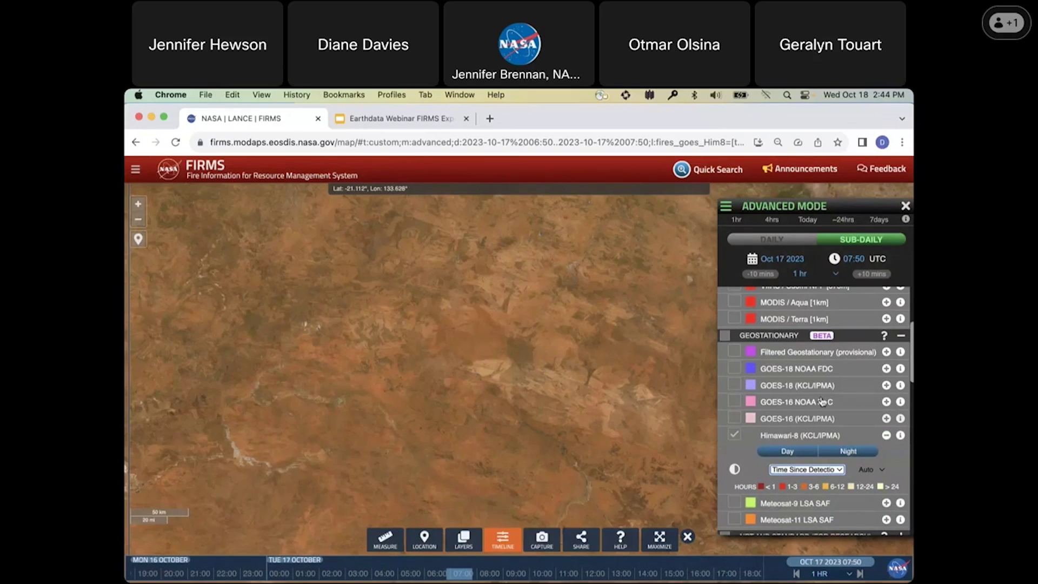
click(772, 239)
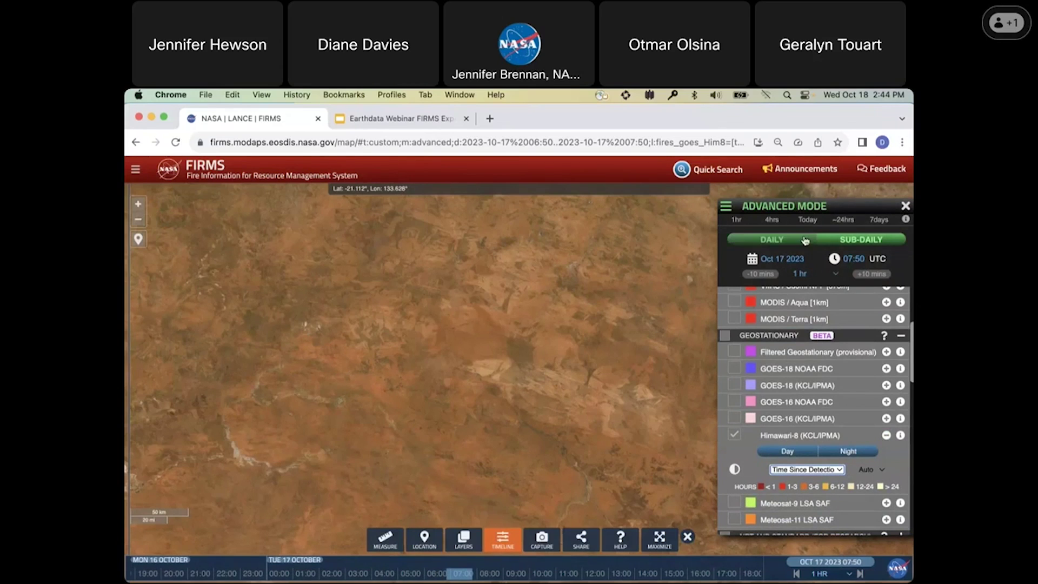